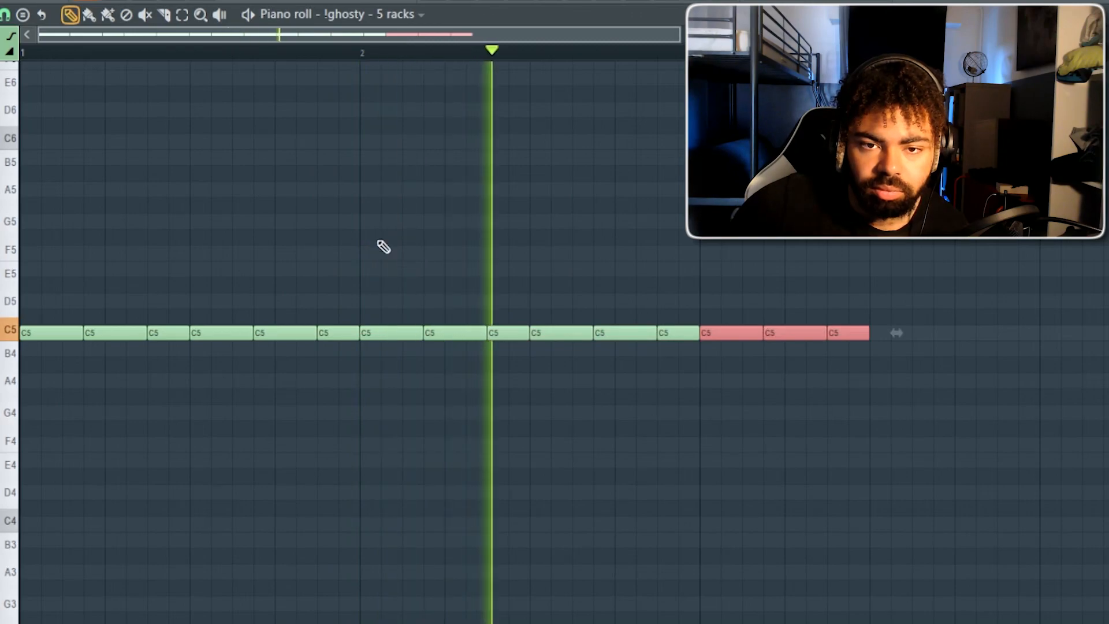
Repeat the selected C5 note pattern of !ghosty - 5 racks until it fills eight bars.
drag(650, 35, 1039, 35)
key(ctrl+b)
key(ctrl+b)
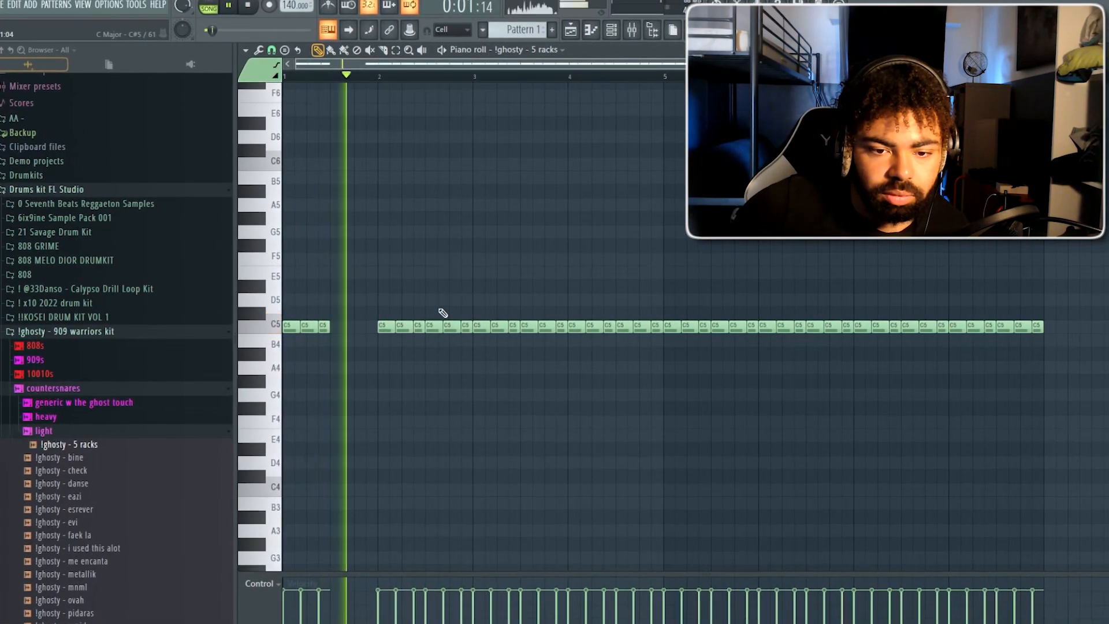
Delete the C5 notes in the second half of bar 3 and select all notes from bar 5 onward.
drag(439, 310, 466, 353)
drag(526, 309, 565, 351)
key(Delete)
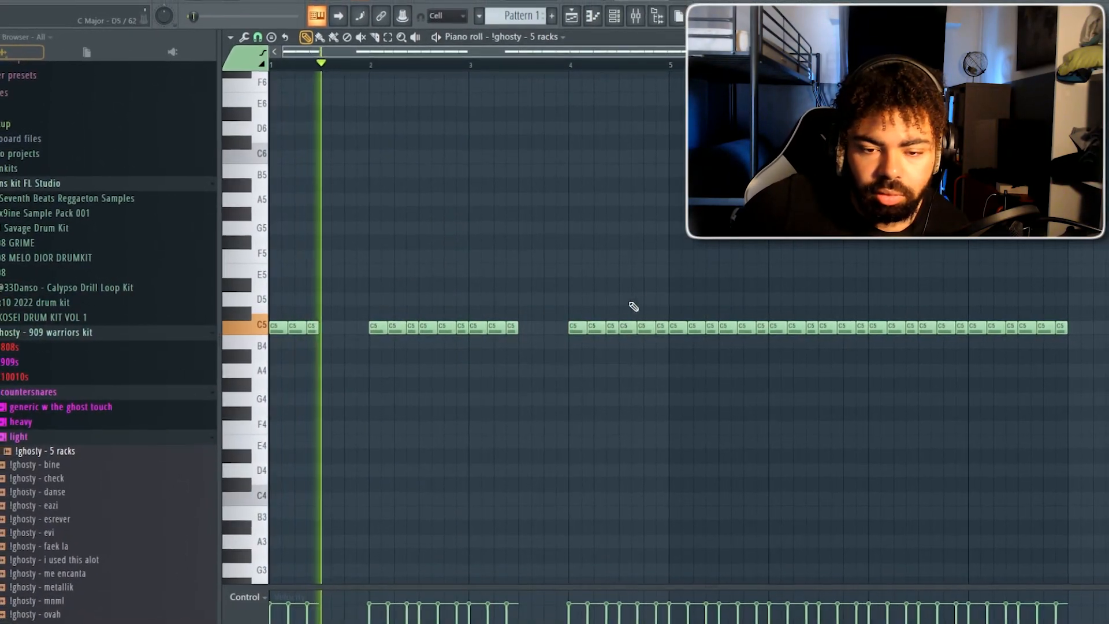
drag(664, 278, 1074, 404)
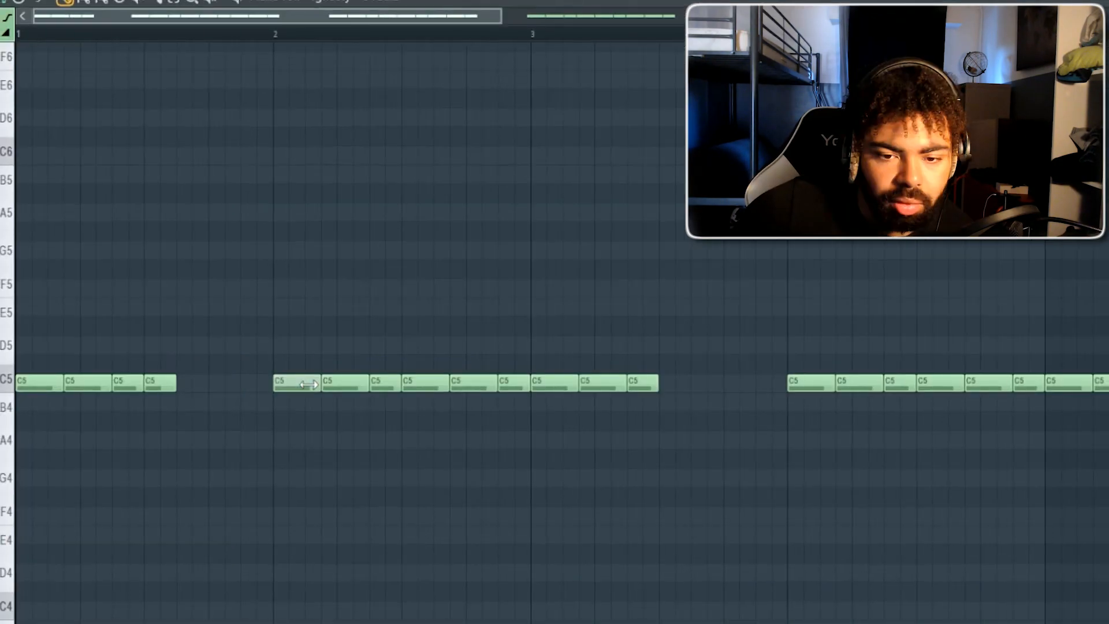
Shorten the first C5 note of bar 2 and play back the !ghosty - 5 racks pattern.
key(space)
drag(315, 382, 303, 383)
click(313, 384)
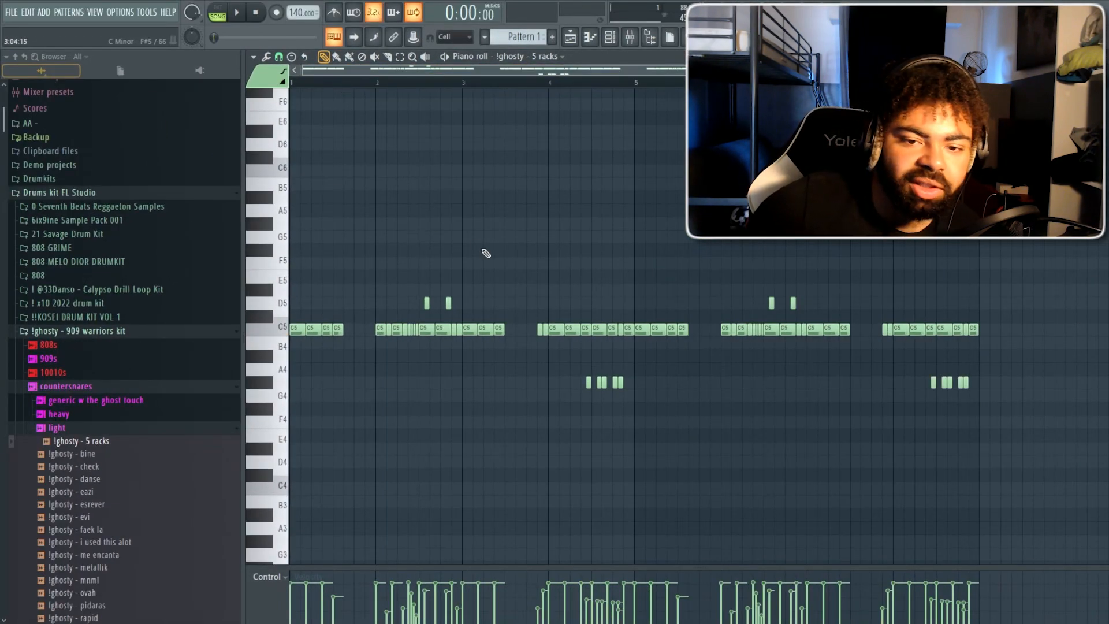
key(space)
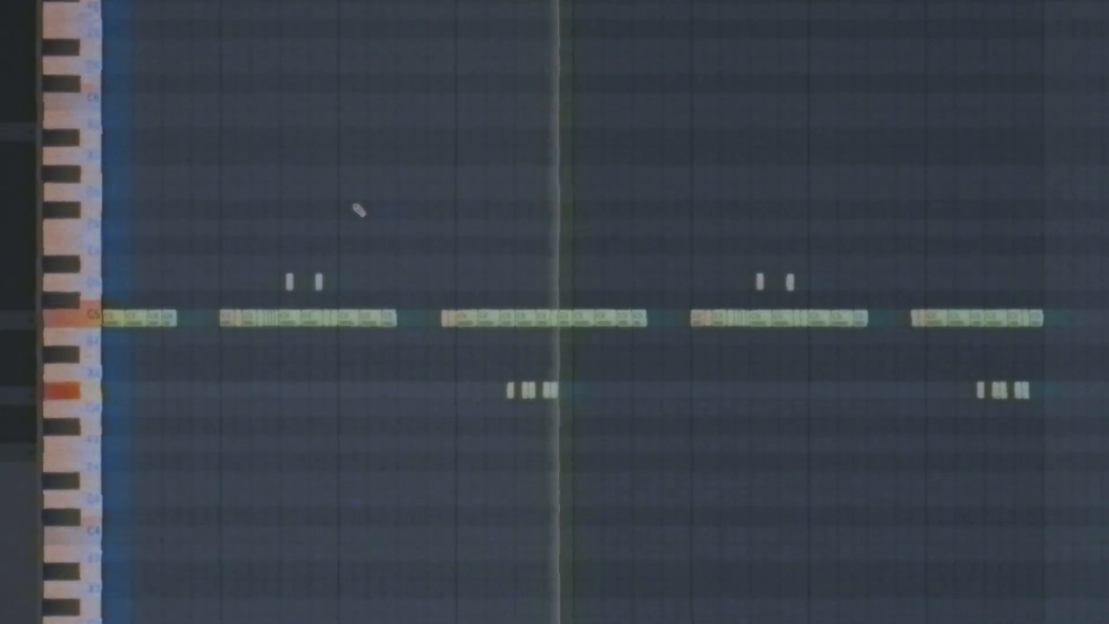
key(space)
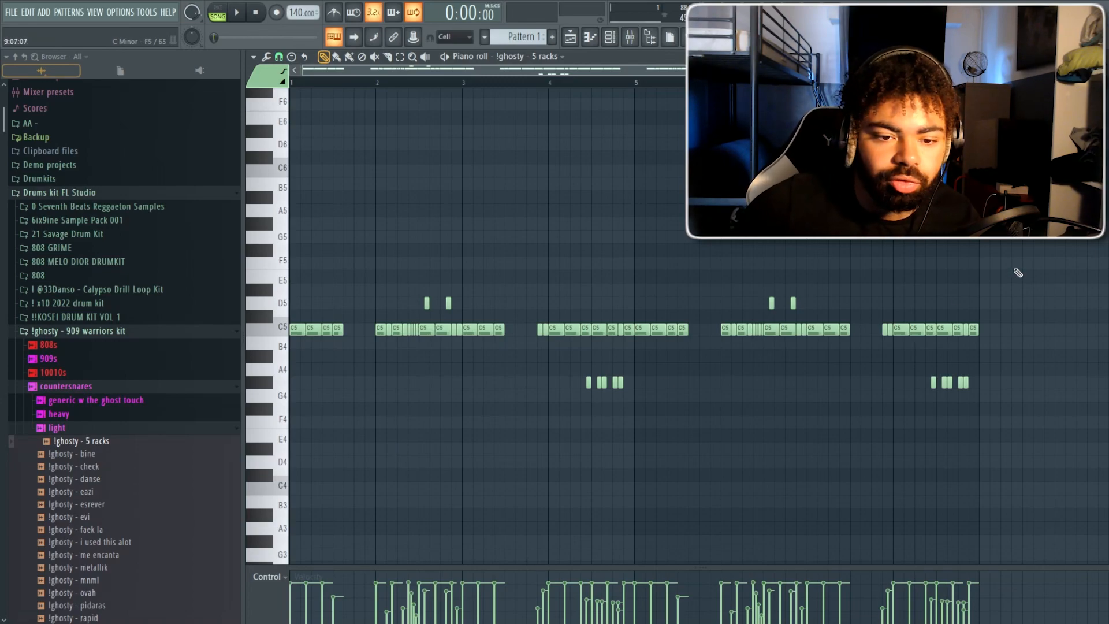
Layer copies of all notes one octave above and below, at C6 and C4, and open the Randomize tool.
key(ctrl+a)
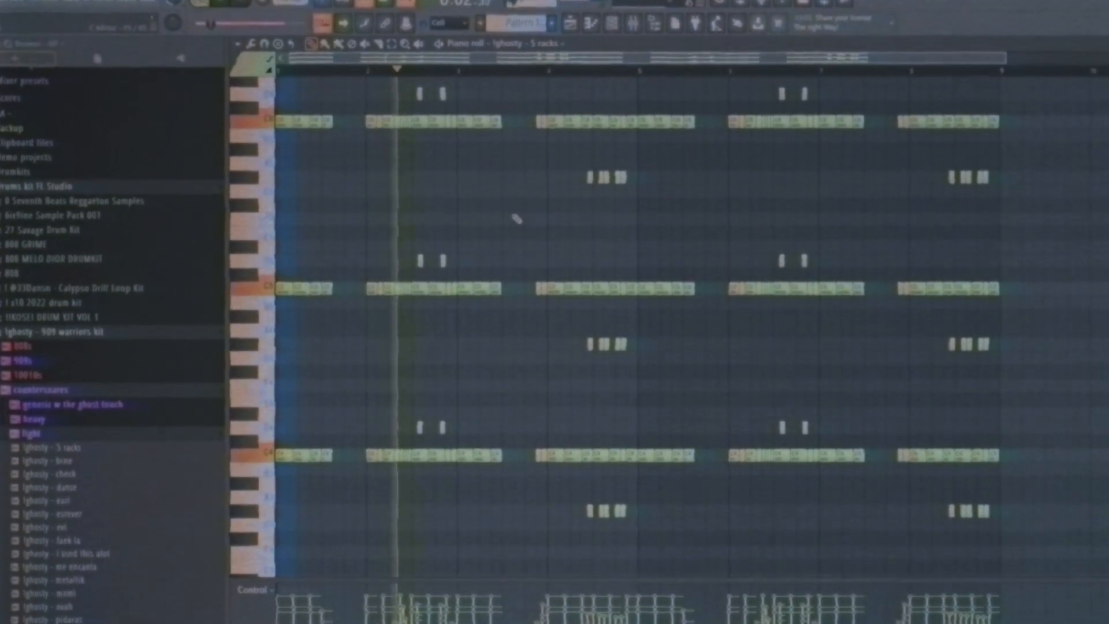
scroll(520, 224, up, 3)
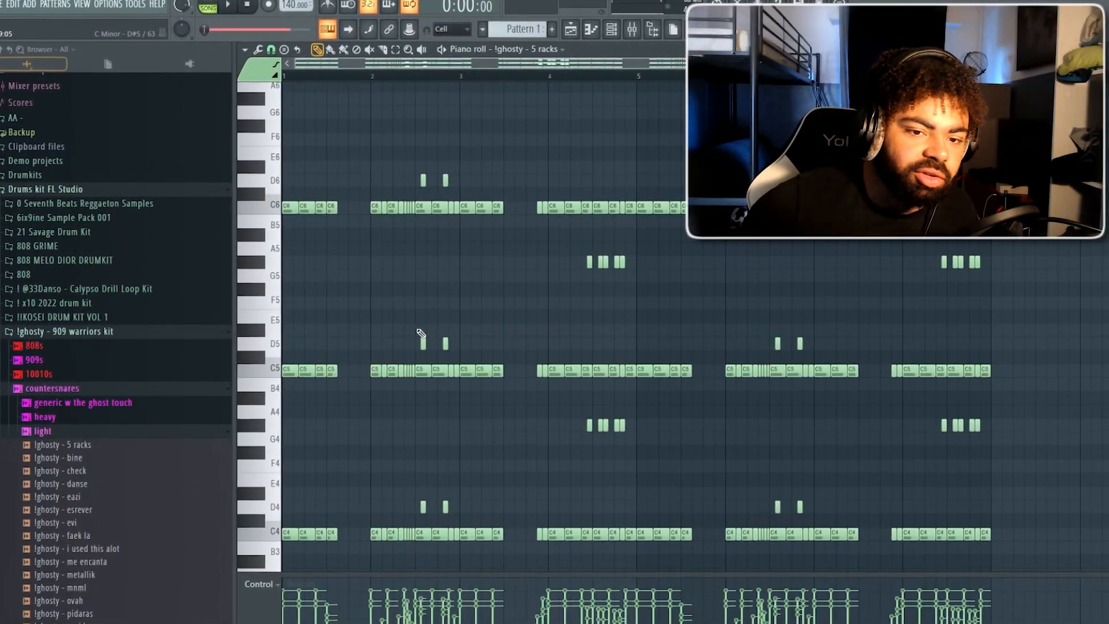
click(248, 42)
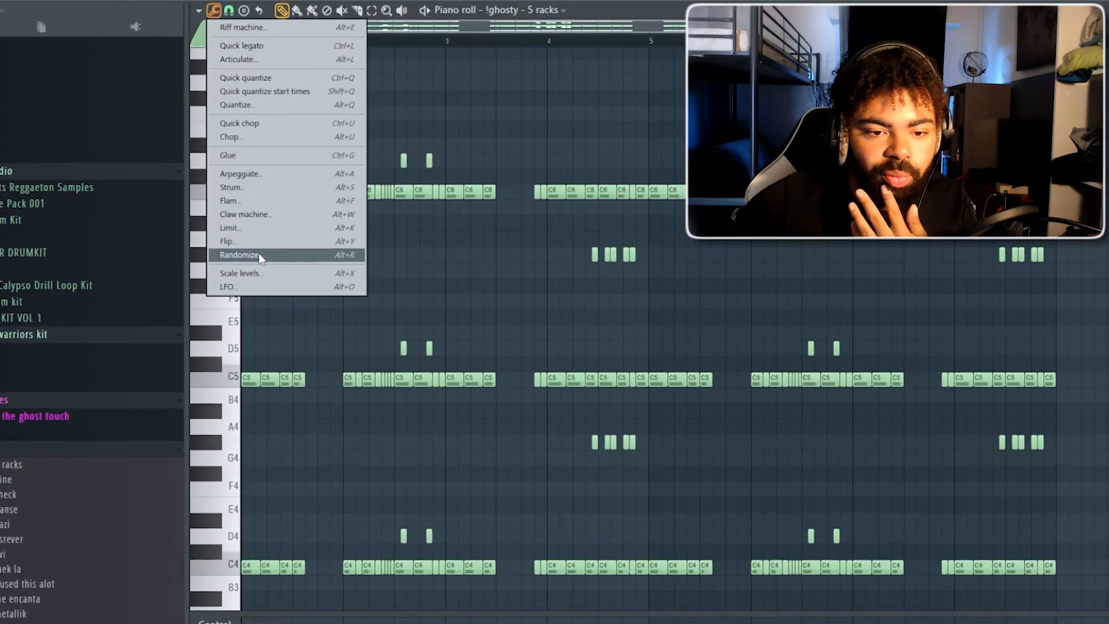
click(268, 255)
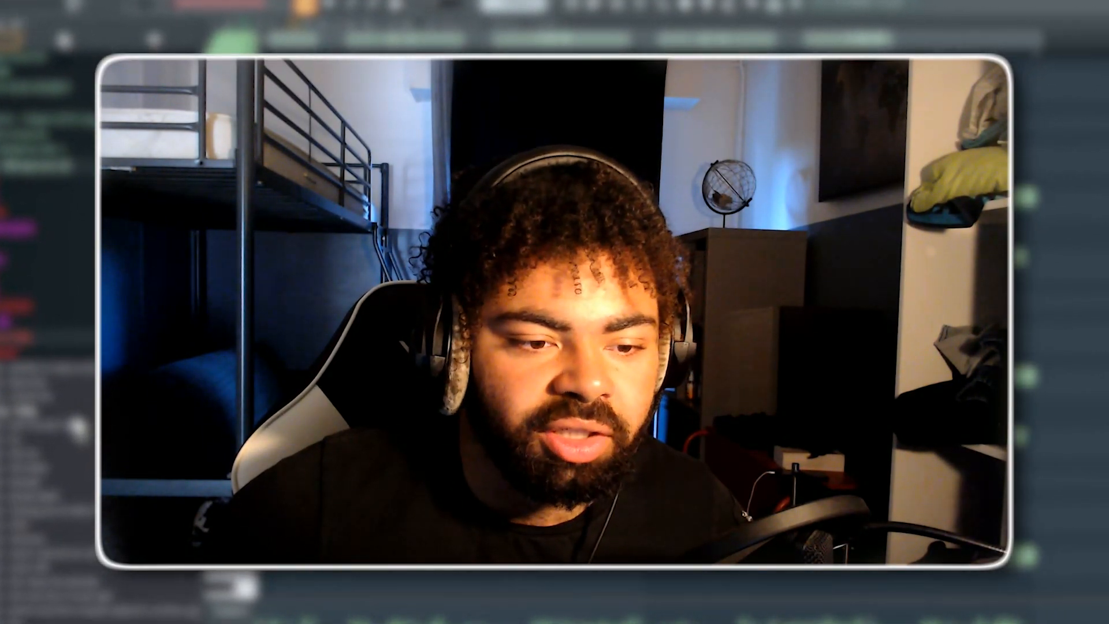
Place !ghosty - fiddy snare hits on C5 across the eight bars and remove surplus hits in the last bar.
drag(254, 257, 422, 254)
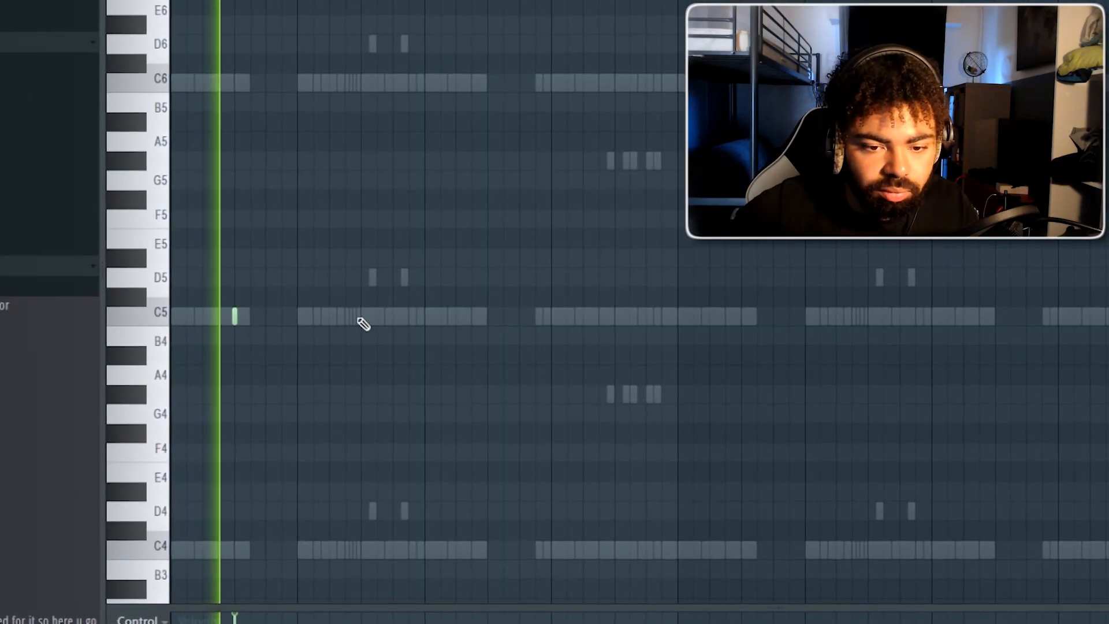
click(379, 317)
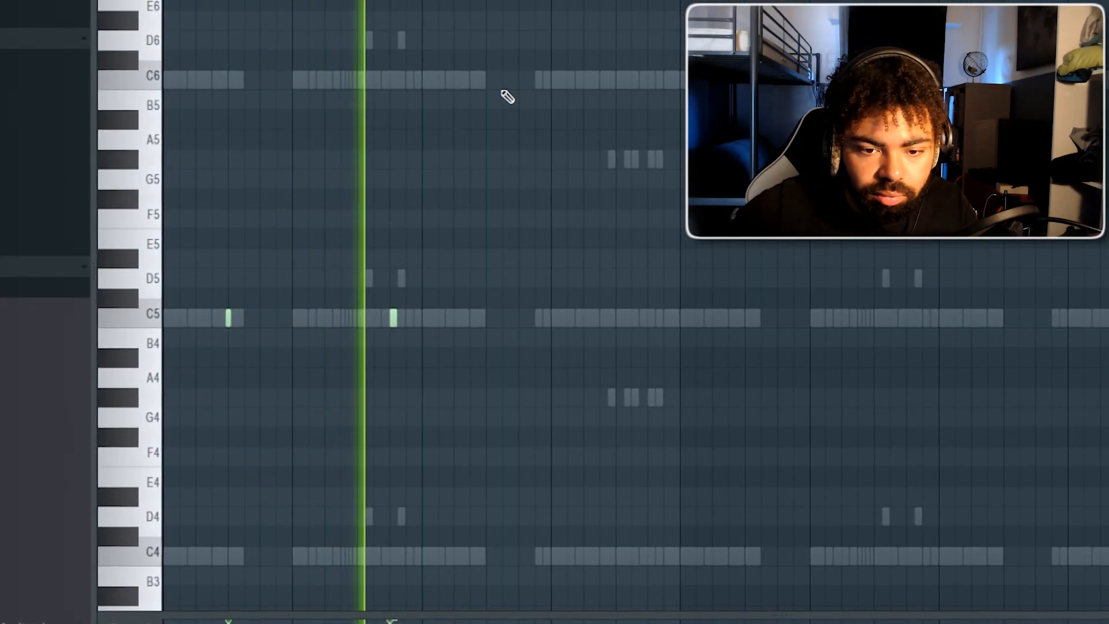
click(494, 317)
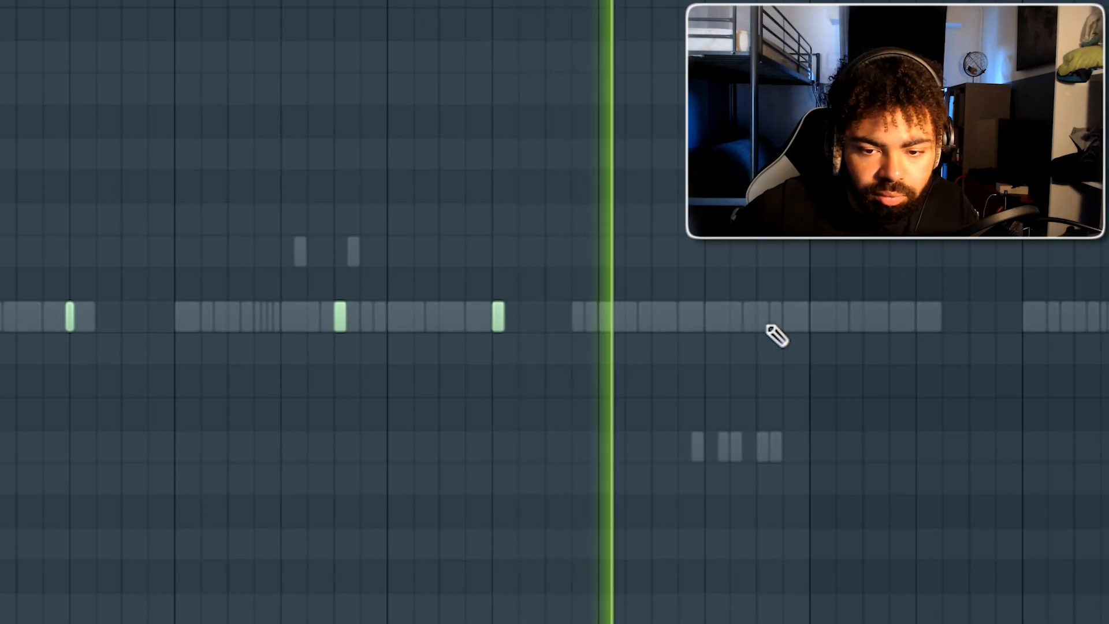
click(788, 317)
click(761, 317)
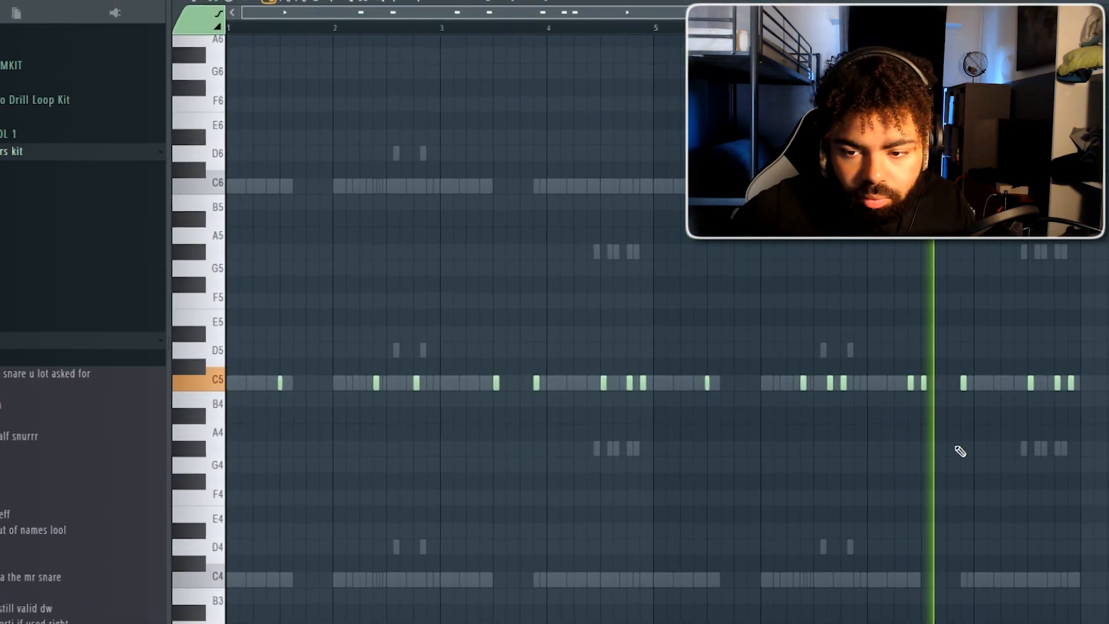
right_click(1011, 381)
right_click(1037, 380)
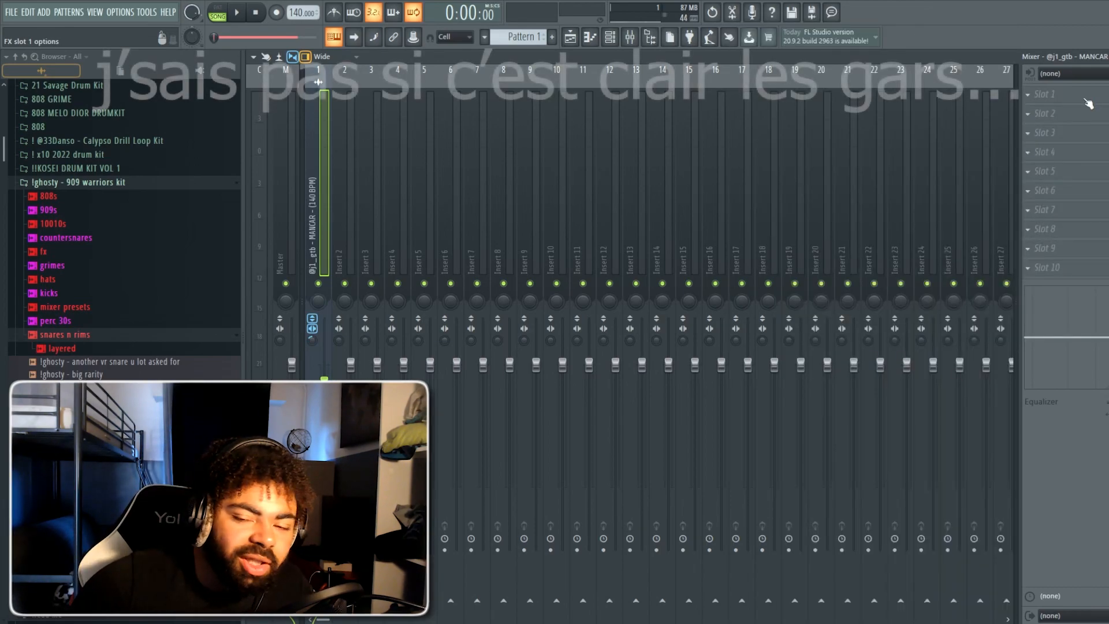
Add Pro-Q 3 to the first effect slot of the MANCAR loop's mixer track and shape a 36 dB/oct low cut.
click(1083, 98)
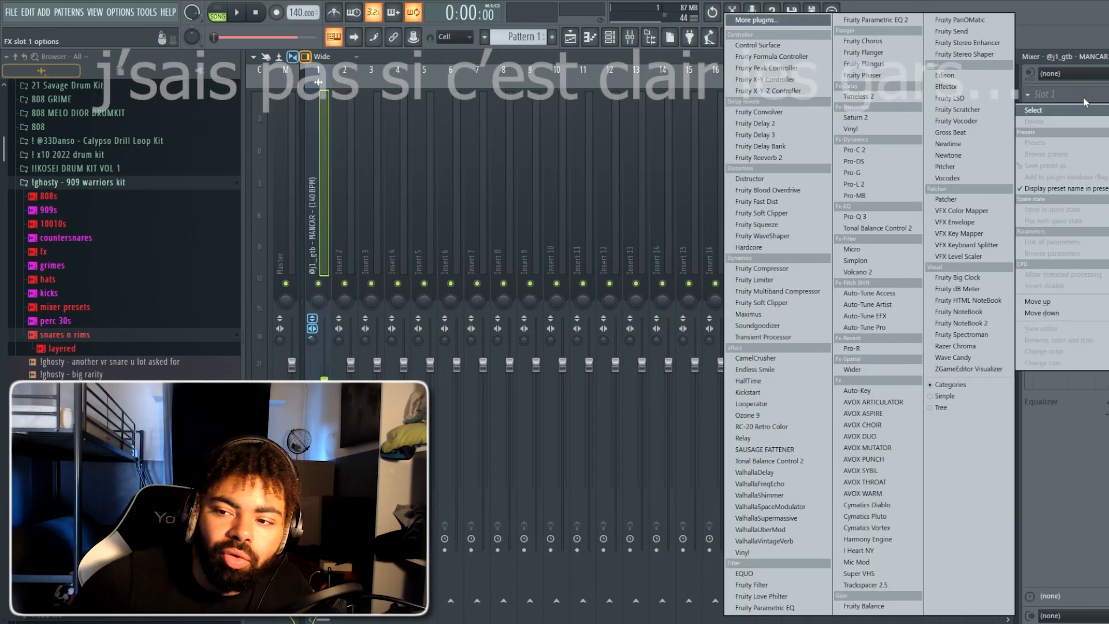
click(1083, 102)
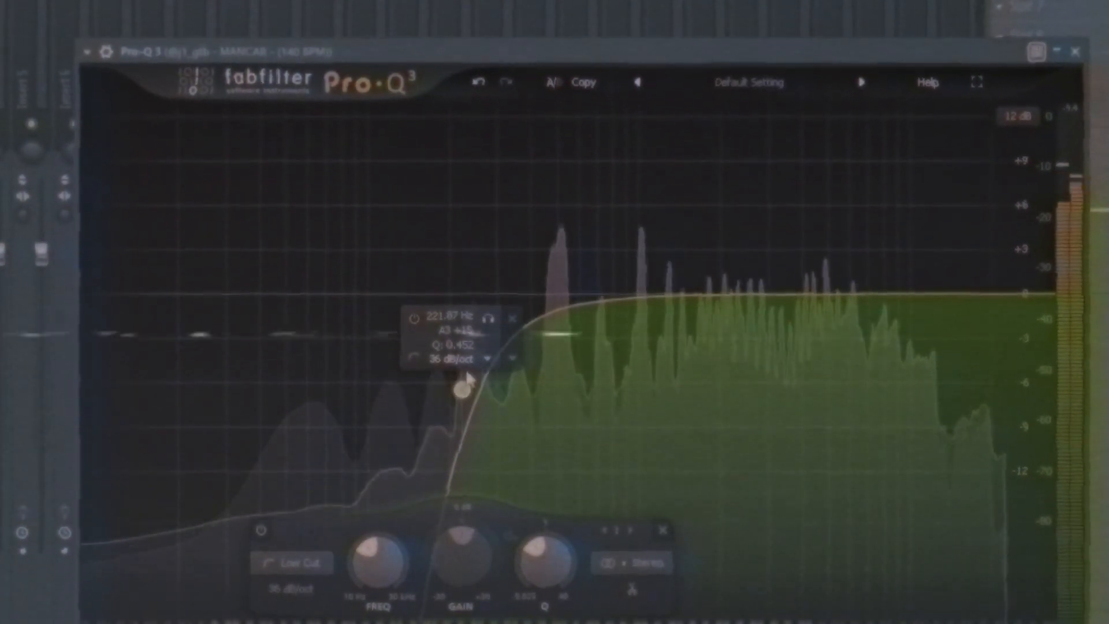
drag(467, 378, 442, 392)
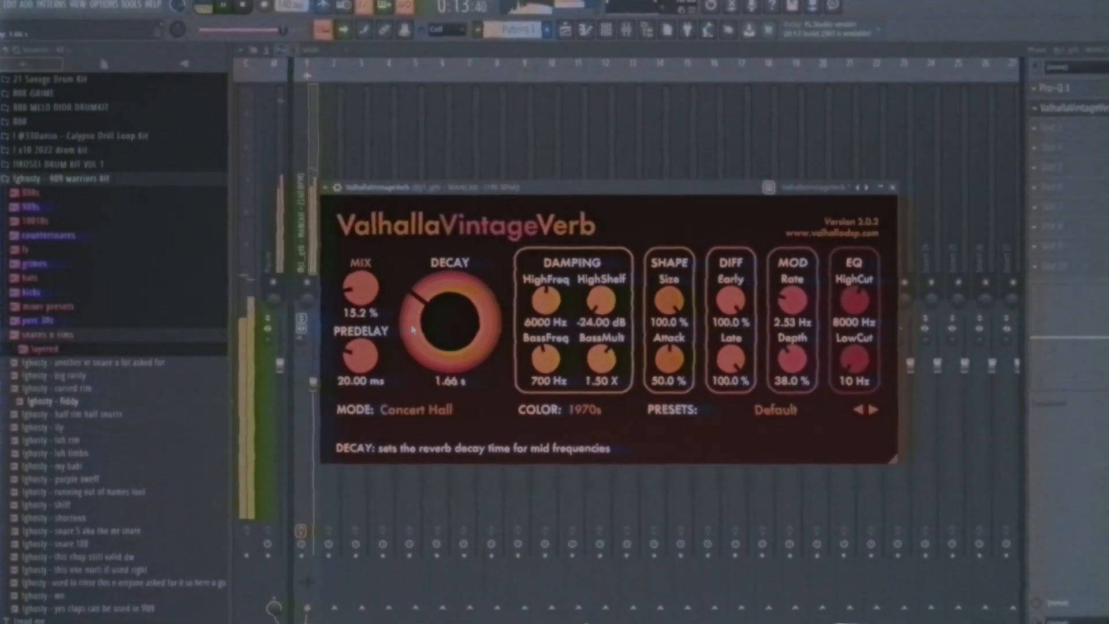
Set the ValhallaVintageVerb decay to 0.84 s and its mix to 24.0 %, and close the plugin window.
drag(413, 329, 411, 352)
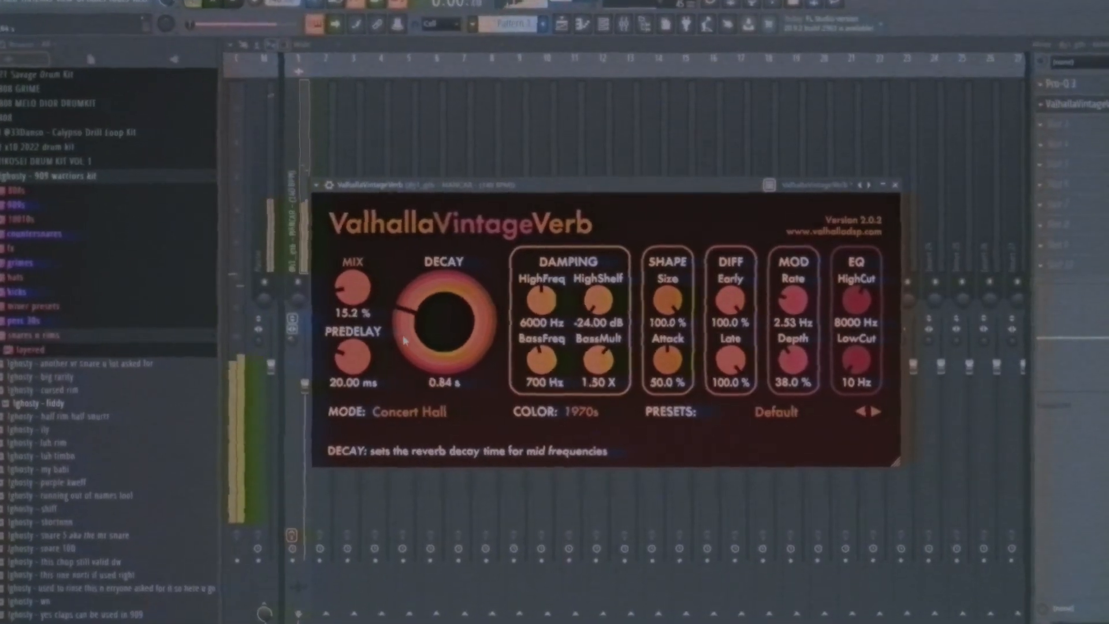
drag(377, 297, 395, 325)
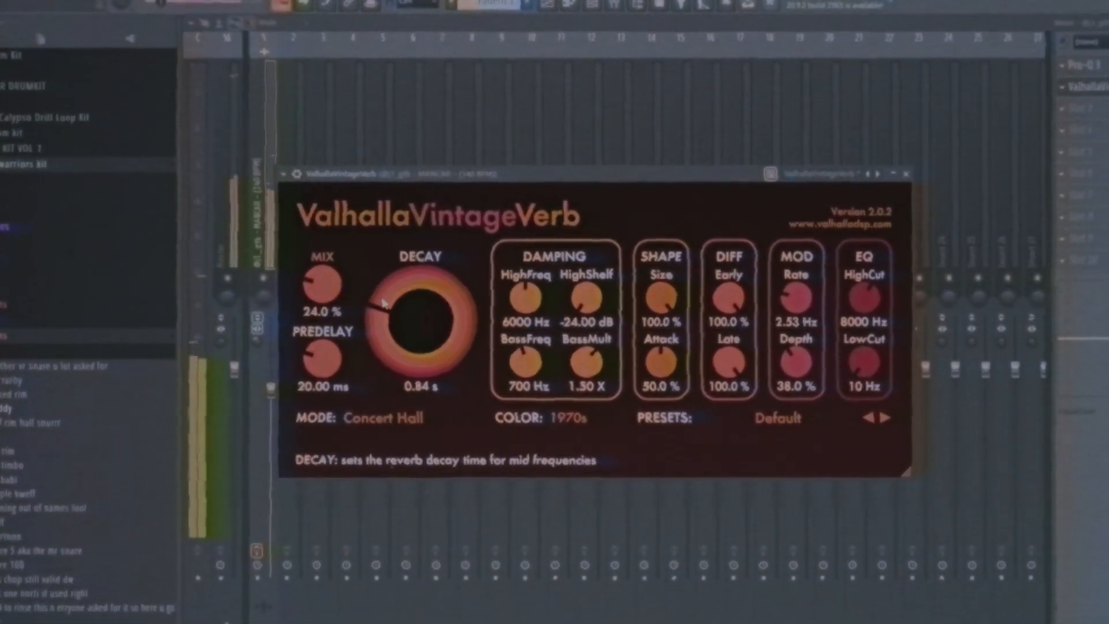
click(914, 166)
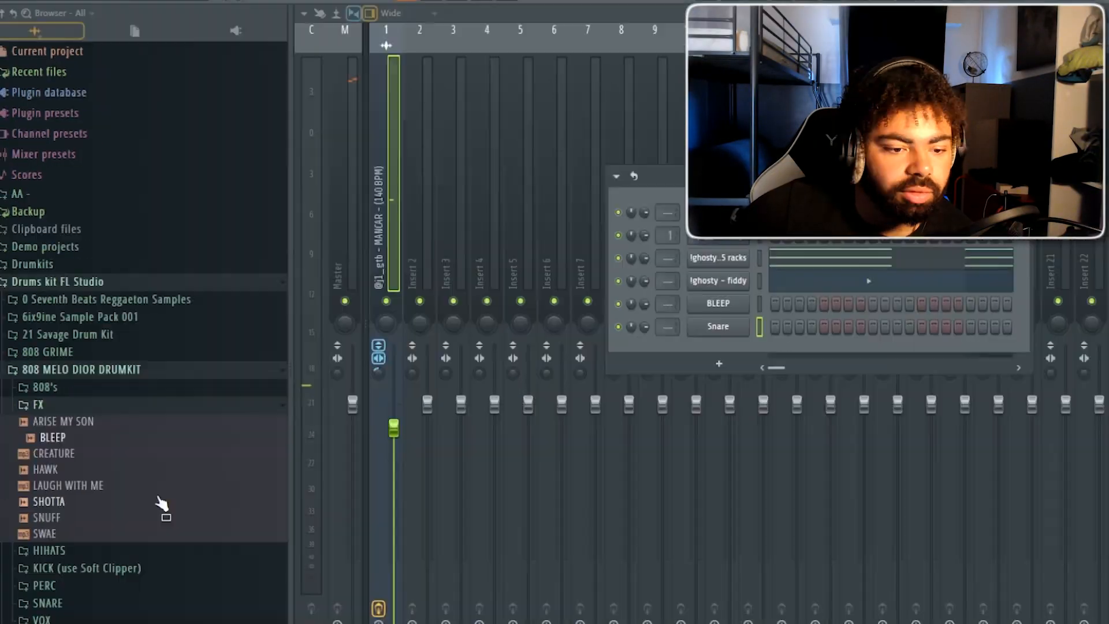
Load the SHOTTA sample in place of the Snare channel and program its hits, including steps 1, 9 and 17.
drag(193, 607, 423, 564)
drag(705, 331, 710, 327)
click(775, 327)
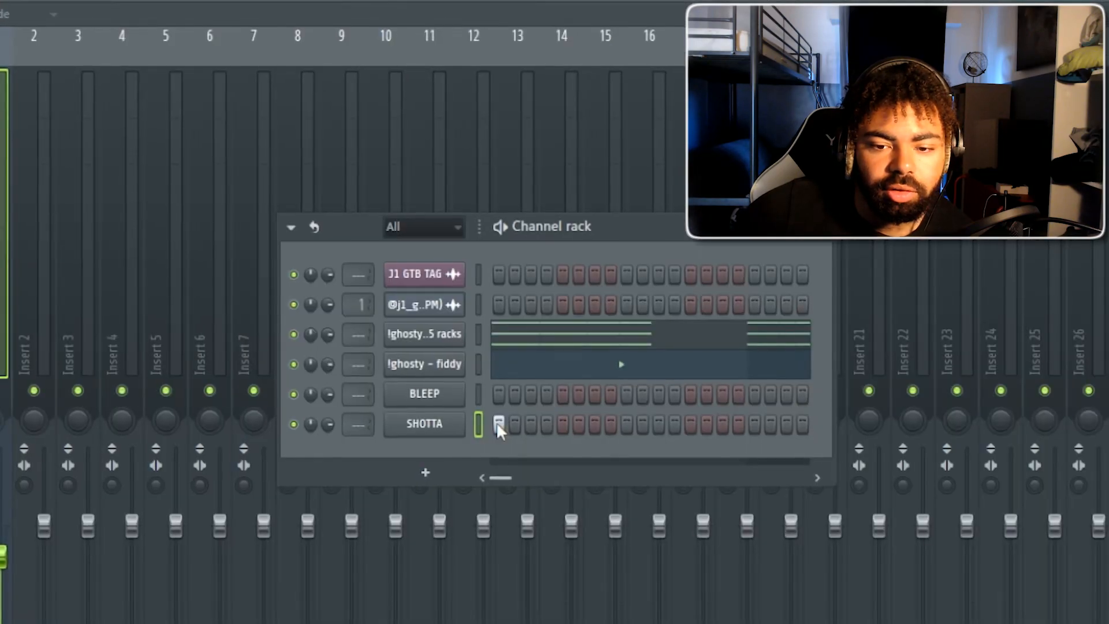
click(872, 327)
click(765, 428)
right_click(765, 428)
click(749, 428)
drag(483, 480, 486, 480)
click(644, 429)
right_click(393, 432)
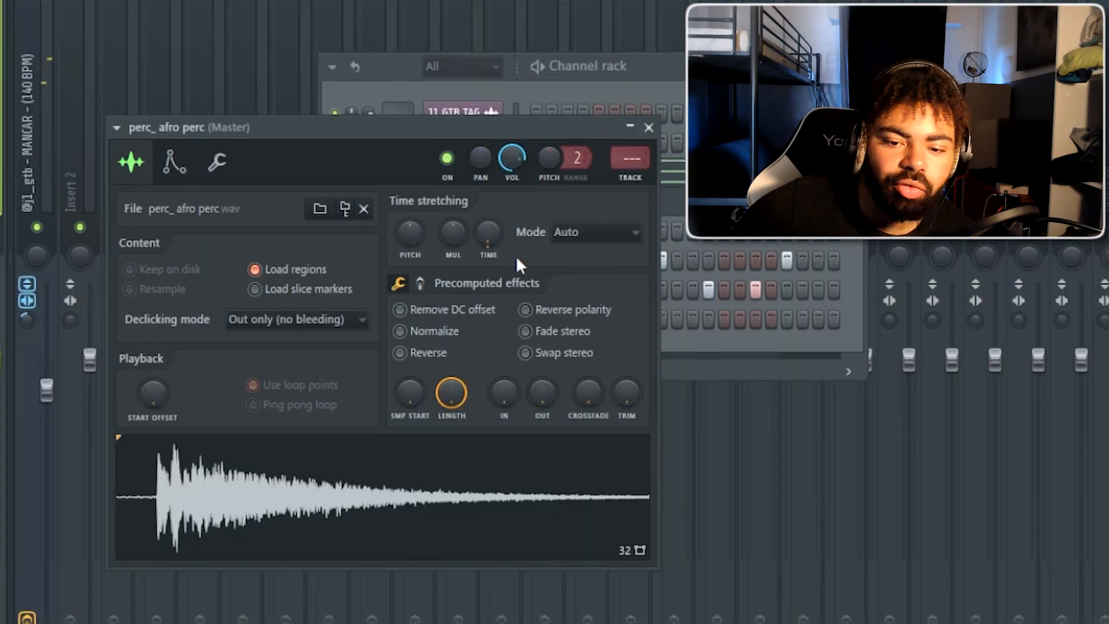
Reset the time-stretching time of the perc_ afro perc sample.
right_click(491, 234)
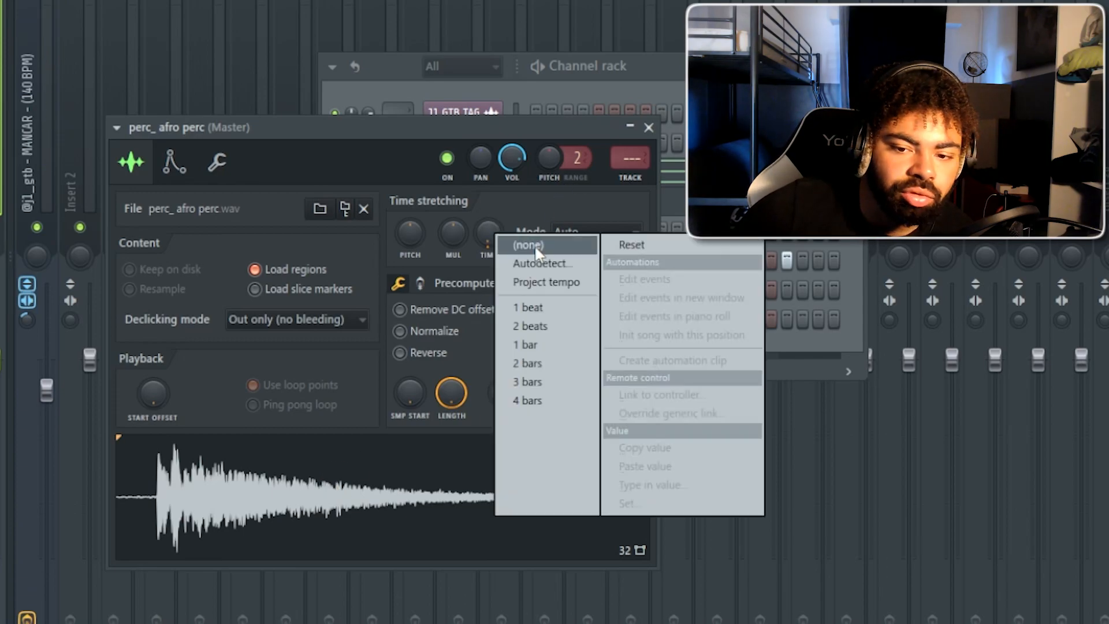
click(630, 245)
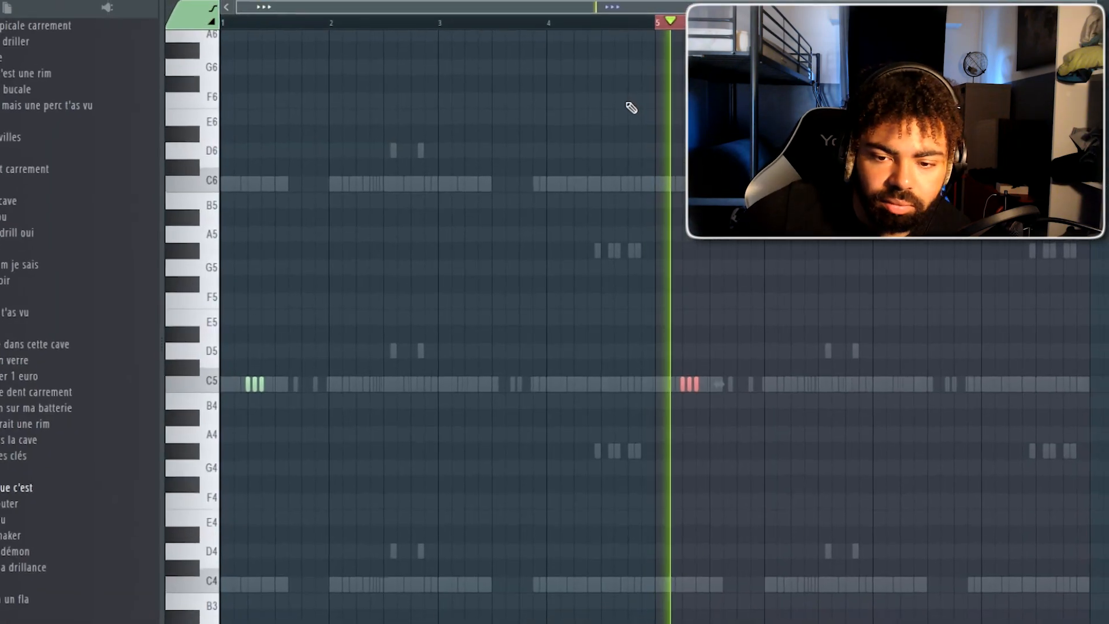
Bring in another sample from the percussion kit and look through the drum kit folders for further sounds.
drag(85, 481, 136, 470)
drag(352, 193, 357, 150)
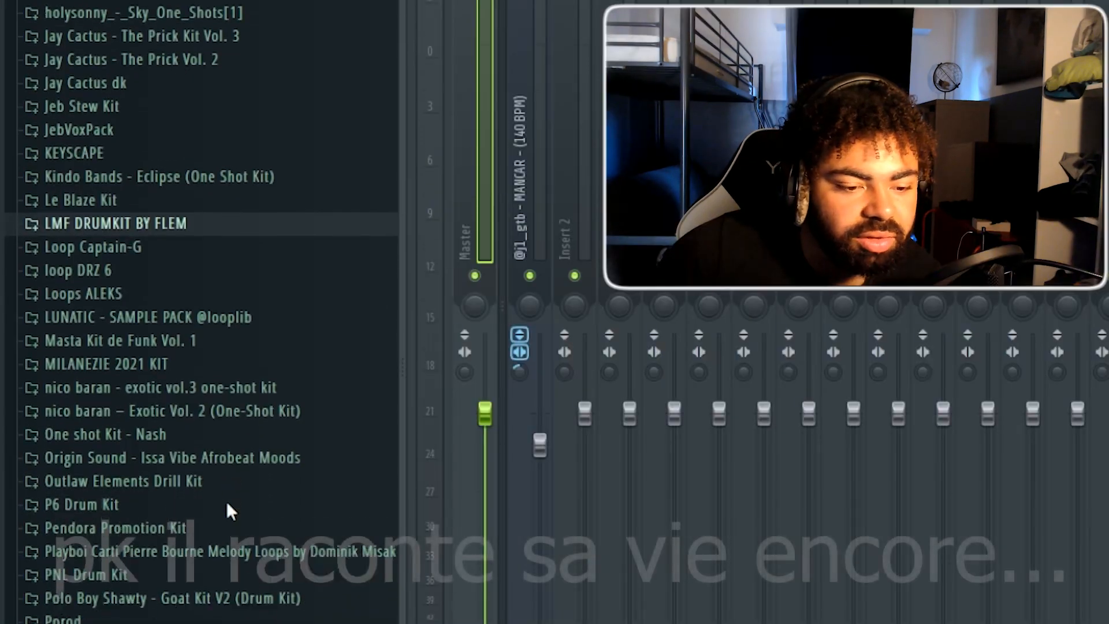
scroll(227, 503, down, 10)
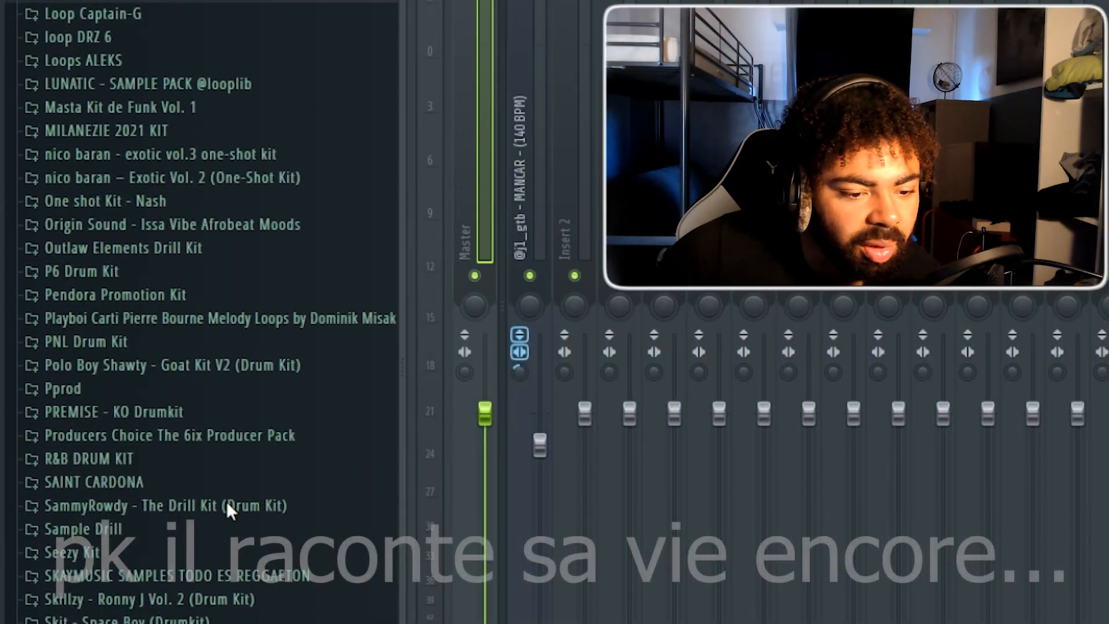
scroll(232, 503, down, 4)
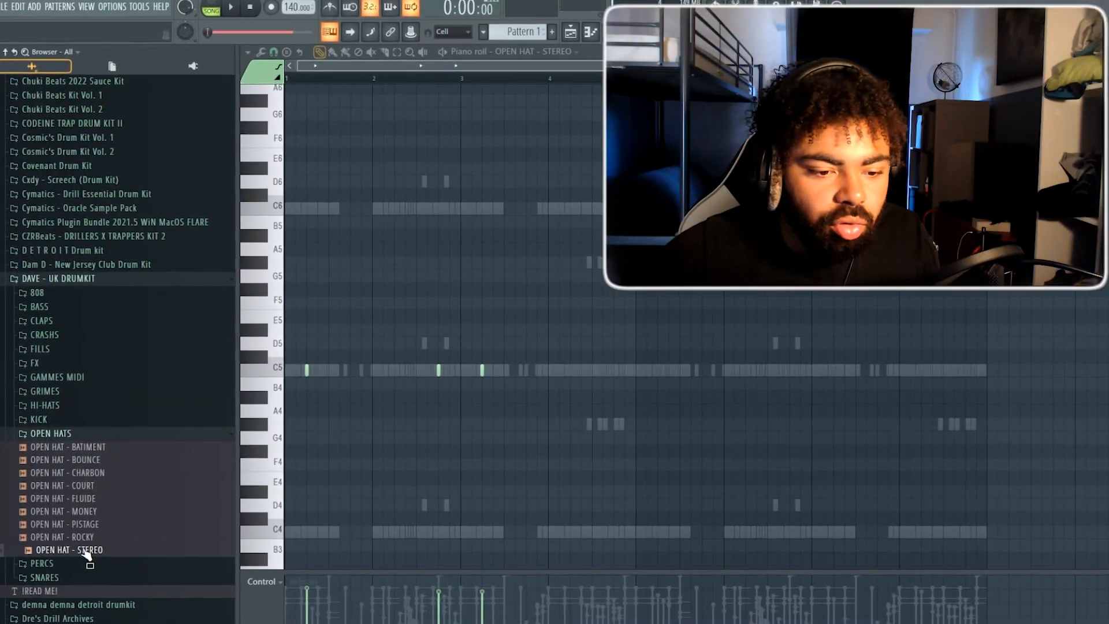
Duplicate the OPEN HAT - STEREO notes from bars 1–4 into bars 5–8, clear the time selection and play the pattern.
key(ctrl+a)
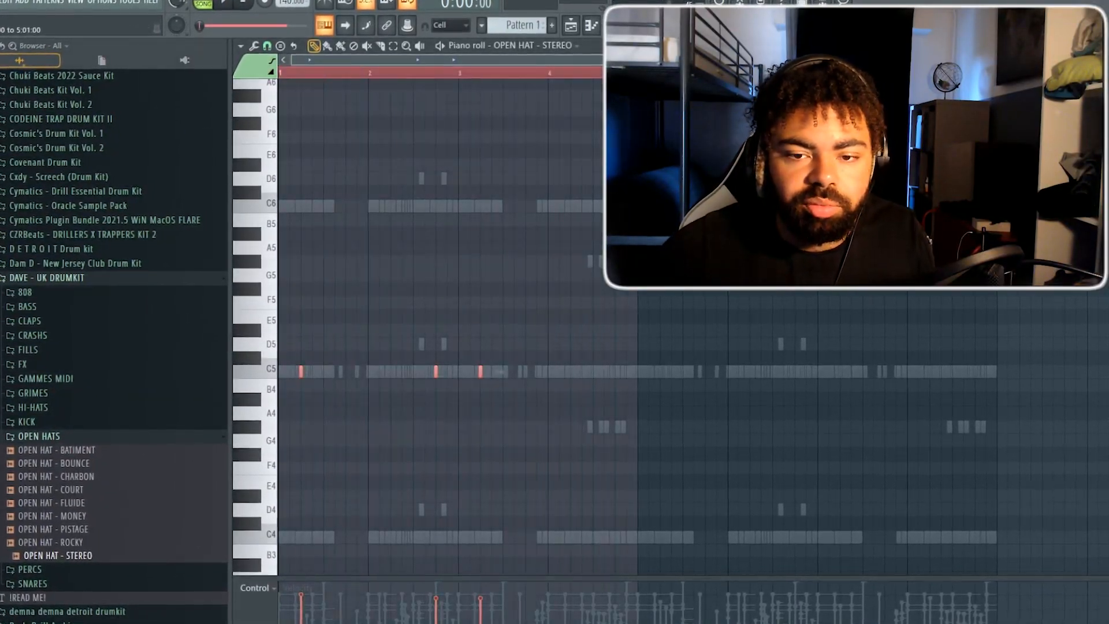
key(ctrl+b)
ctrl+click(331, 78)
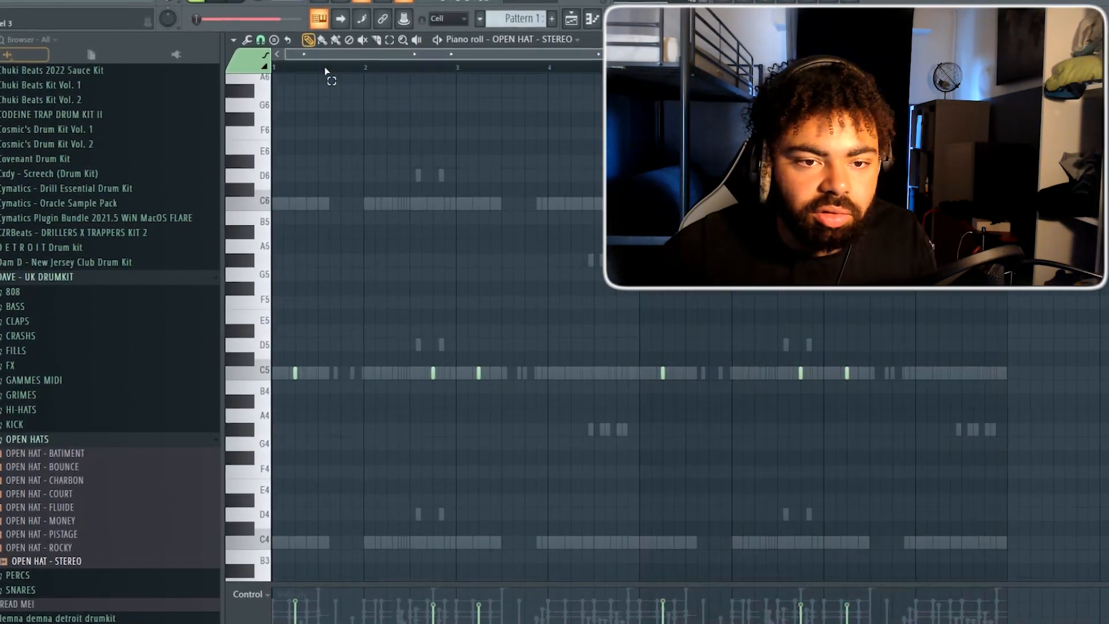
key(space)
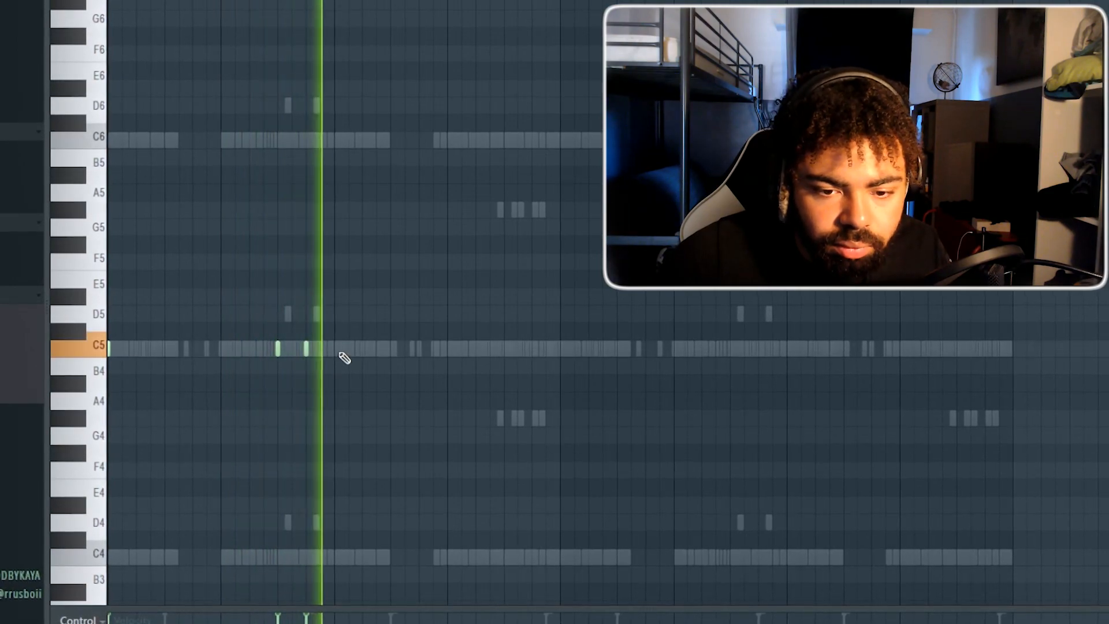
Move a C5 kick note in bar 2 and add further KICK 1 MELO hits on C5 across the remaining bars.
drag(295, 356, 321, 360)
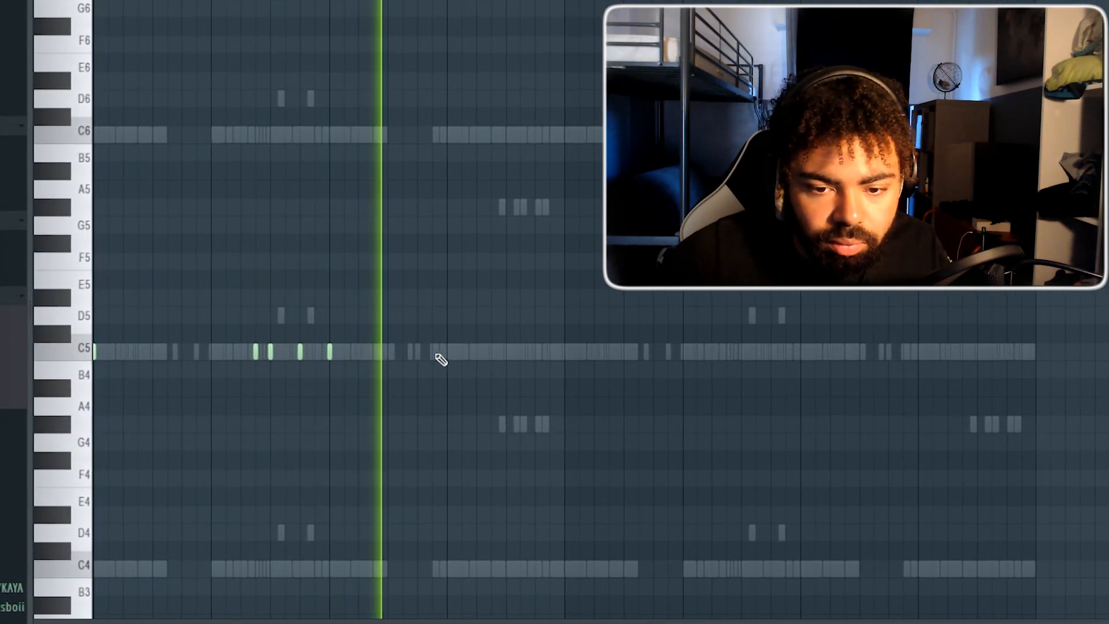
click(507, 352)
click(565, 353)
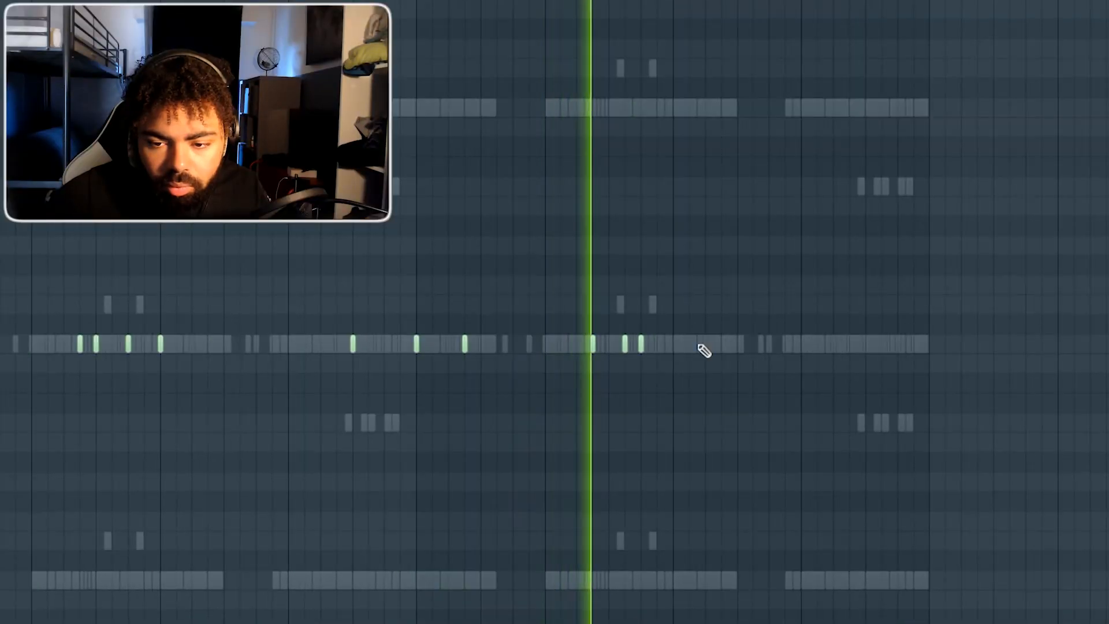
click(805, 353)
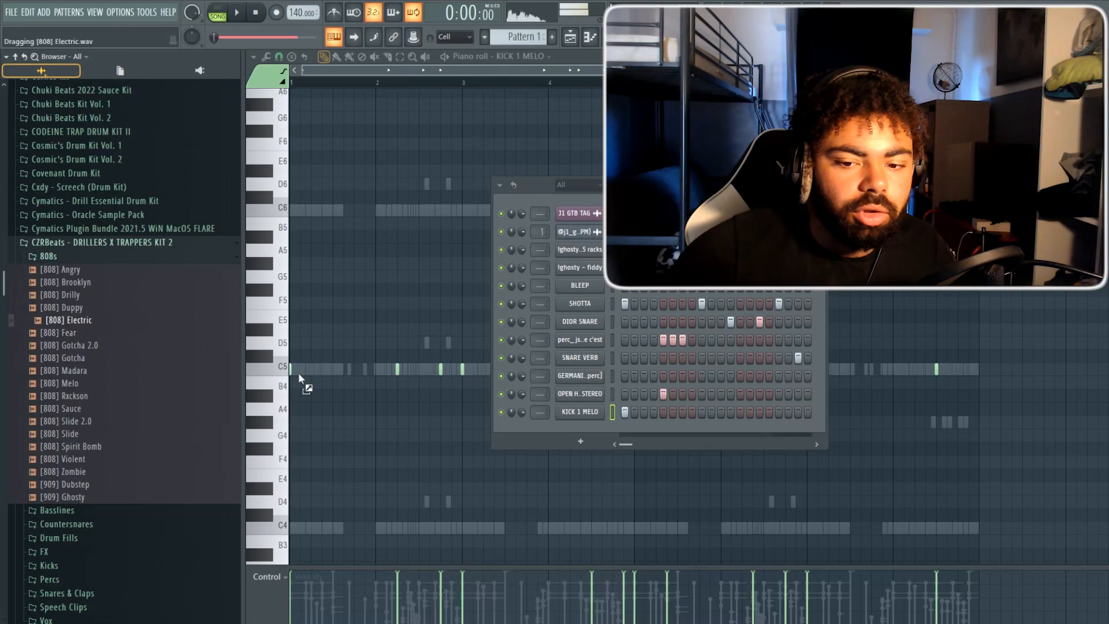
Add the [808] Electric sample as a new channel below KICK 1 MELO and select it.
drag(554, 428, 565, 432)
click(579, 433)
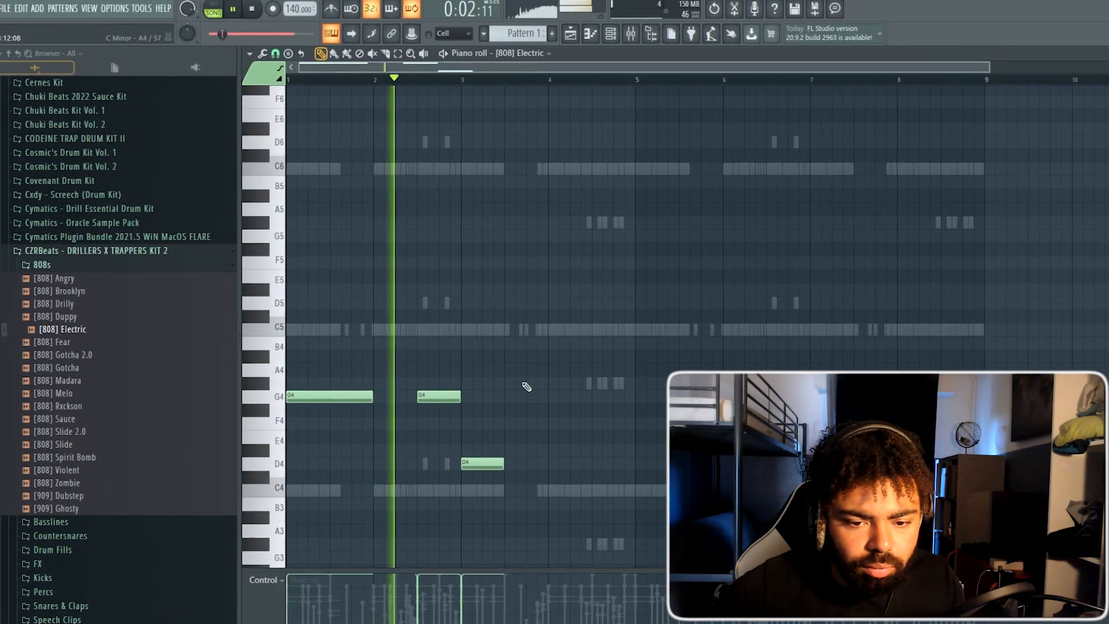
Move the 808 note in bar 3 to C5, then place and tighten D#5 and D5 notes in bar 4.
drag(488, 462, 491, 328)
key(space)
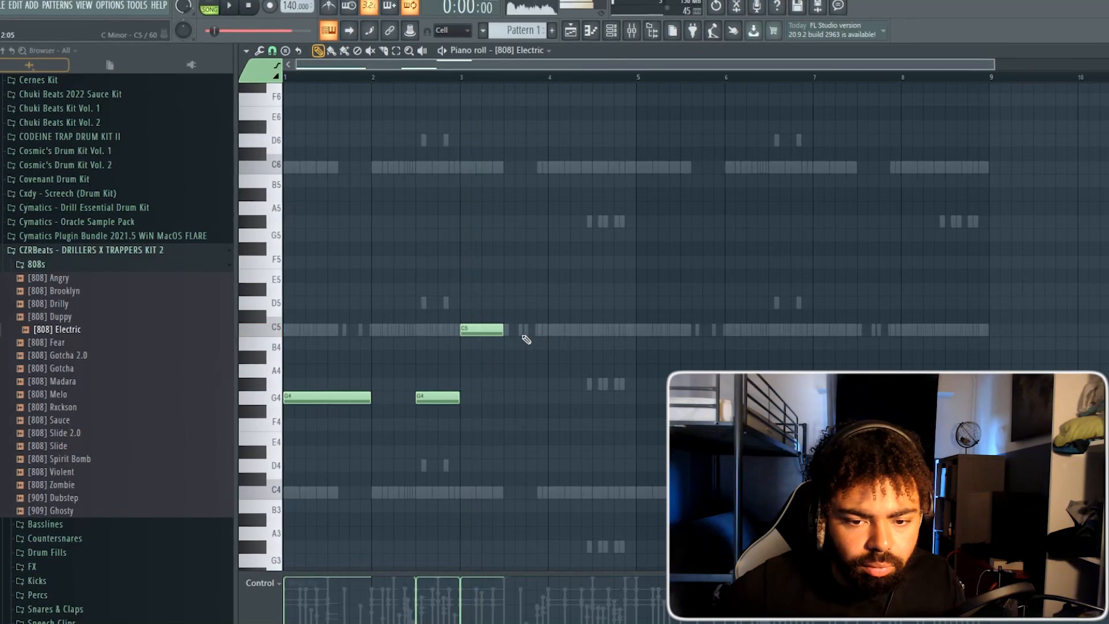
click(529, 303)
click(577, 289)
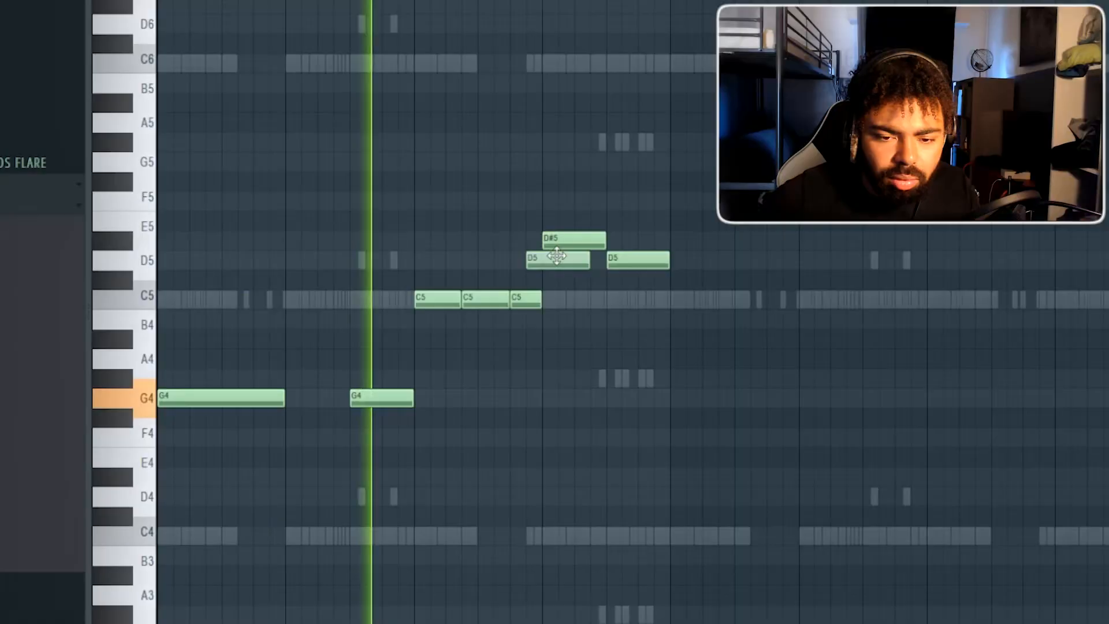
drag(549, 261, 580, 261)
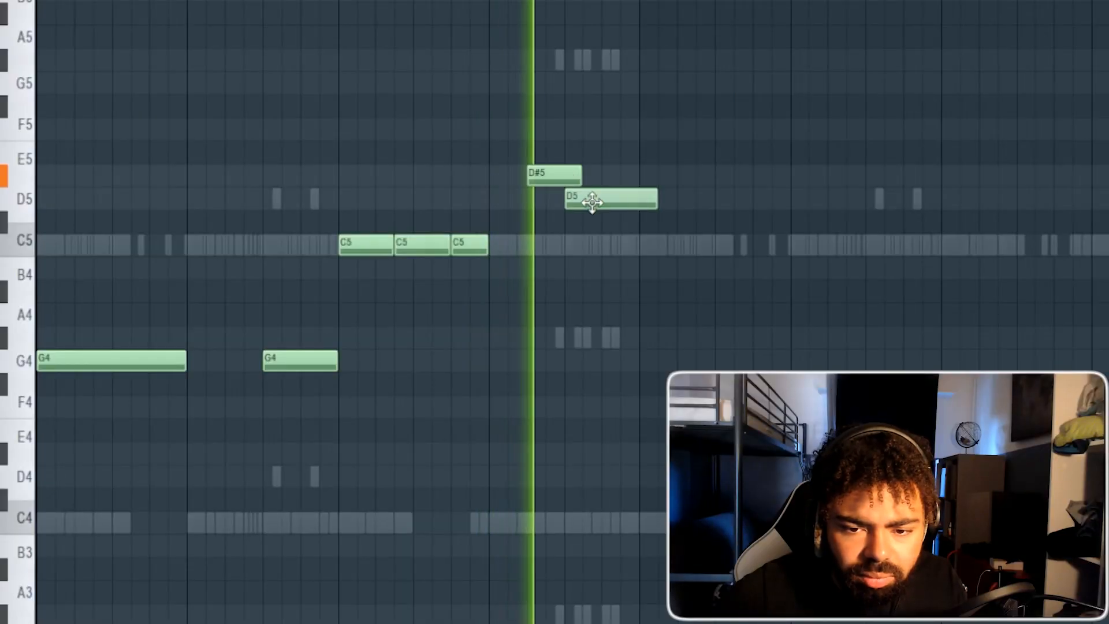
drag(628, 264, 645, 268)
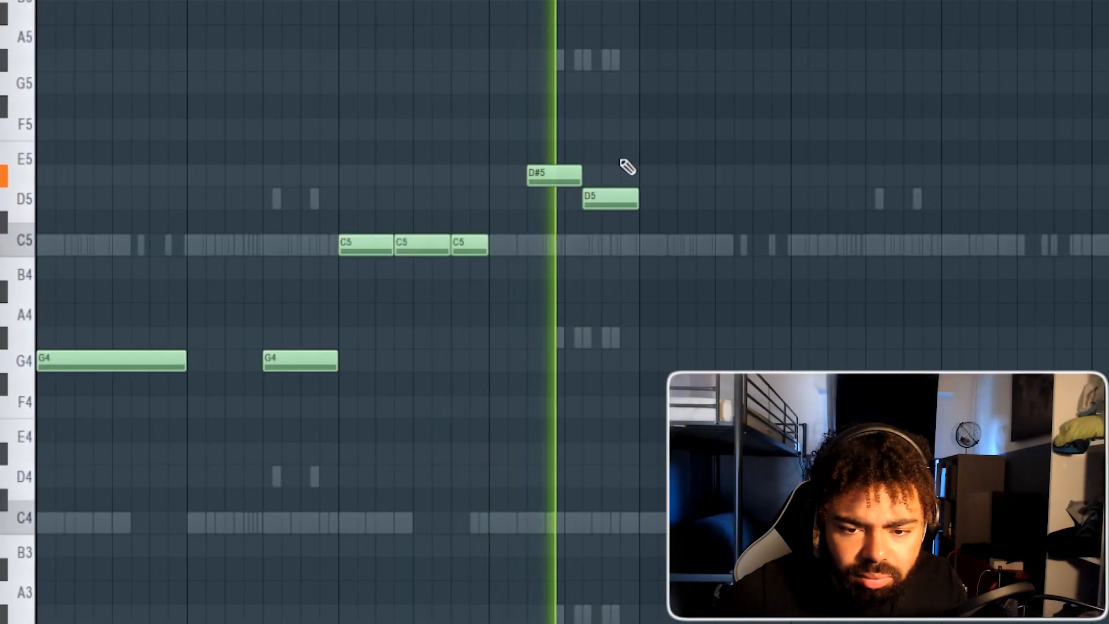
Duplicate the four-bar 808 phrase into bars 5–8 and raise the G4 note in bar 5 an octave to G5.
ctrl+click(693, 31)
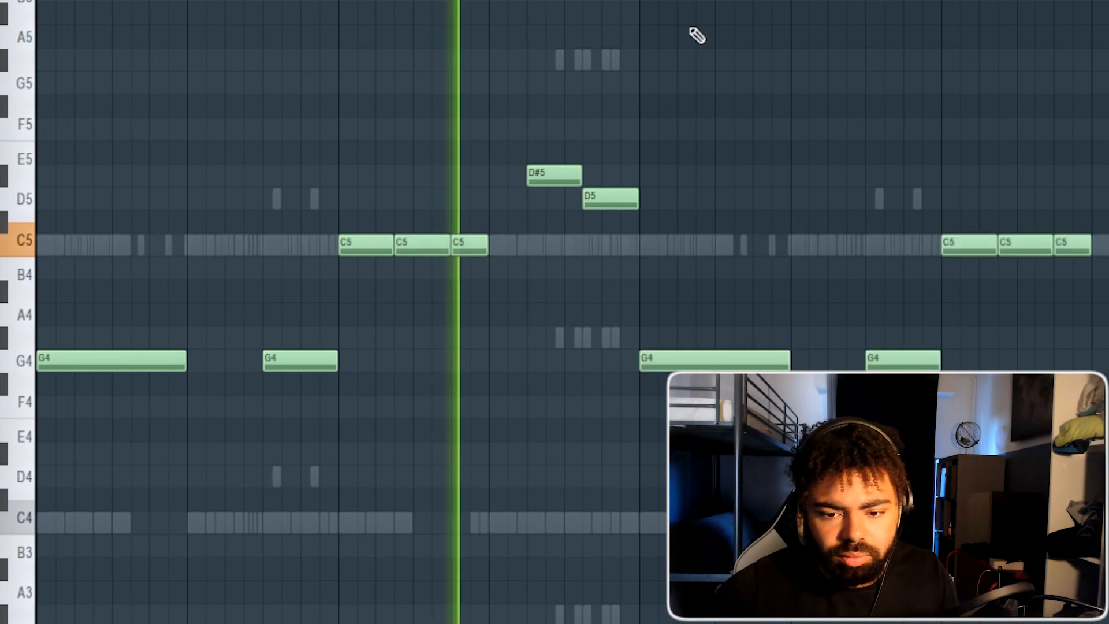
drag(686, 279, 706, 384)
key(ctrl+Up)
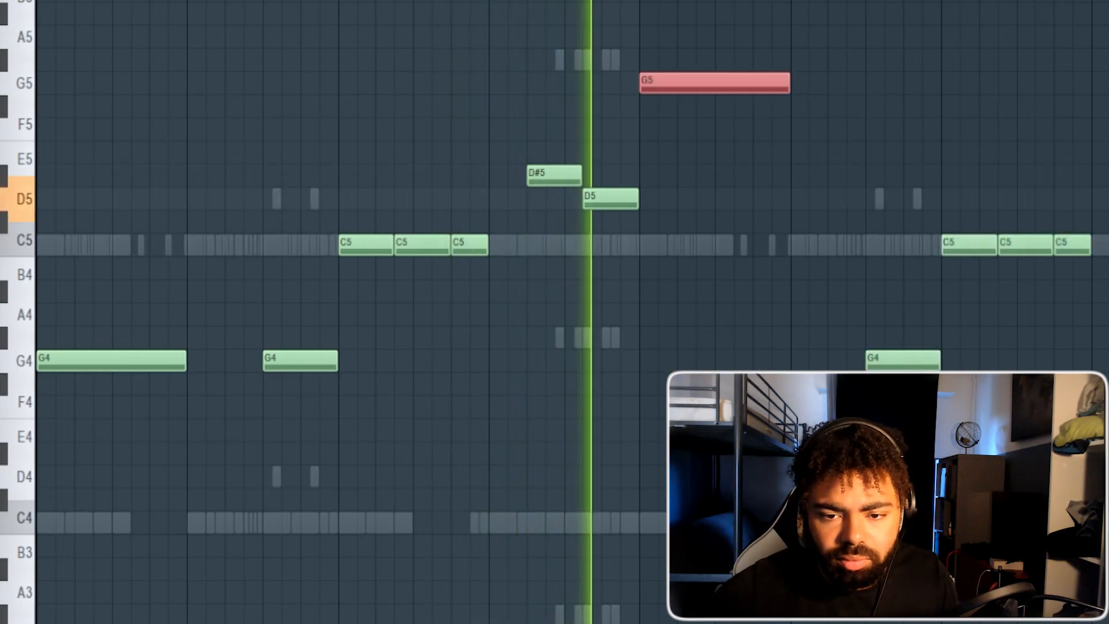
Shorten the first D#5 808 note in bar 7 and add a short D5 note before the next D#5.
click(930, 179)
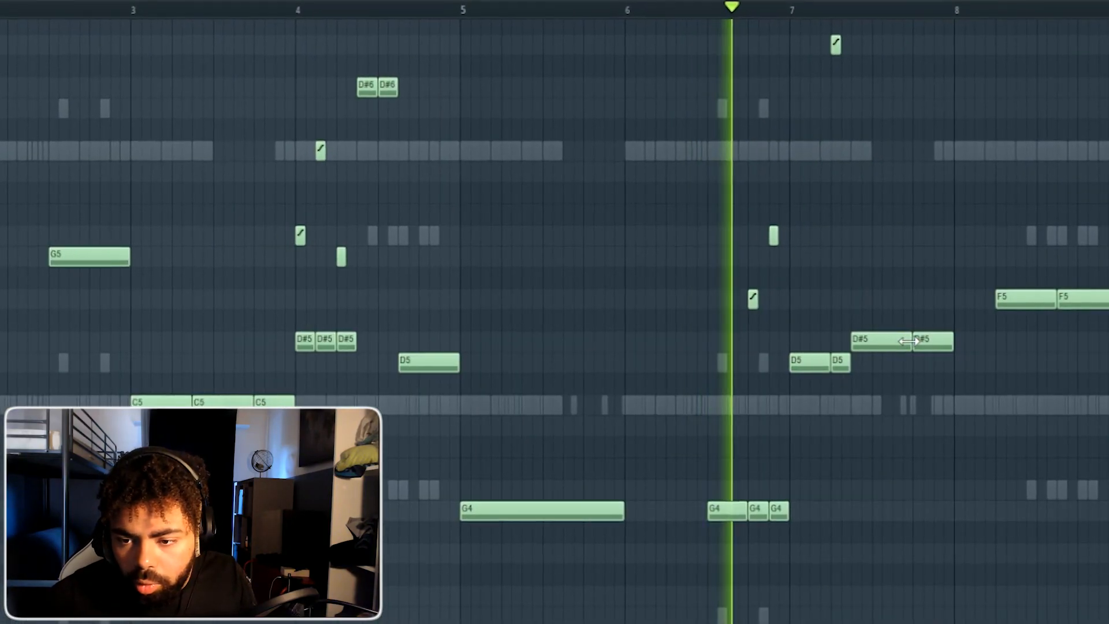
drag(889, 380, 867, 380)
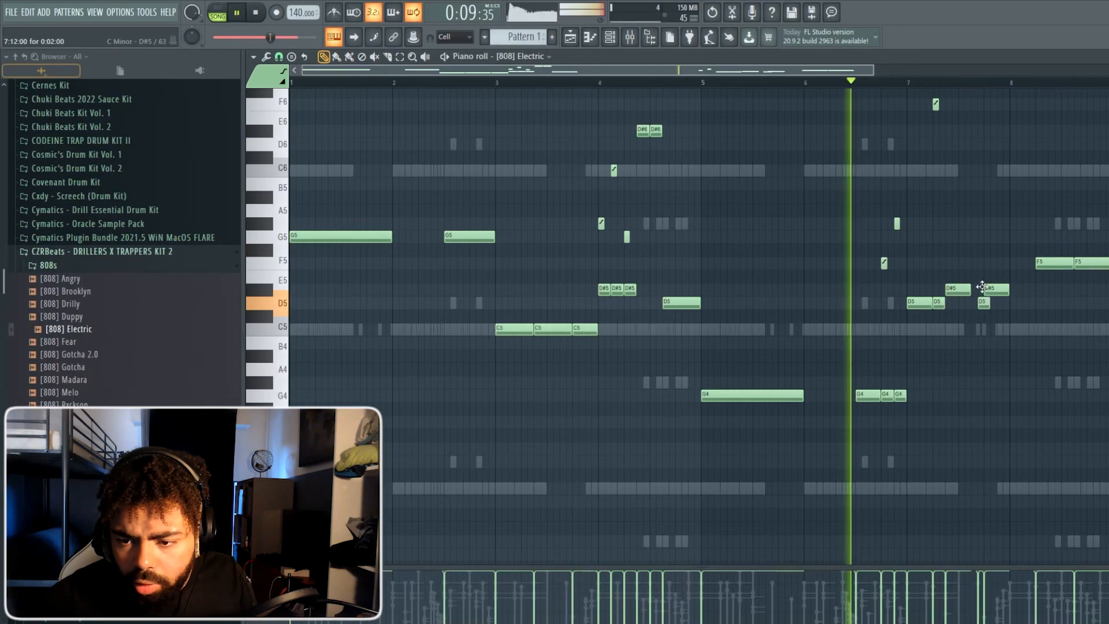
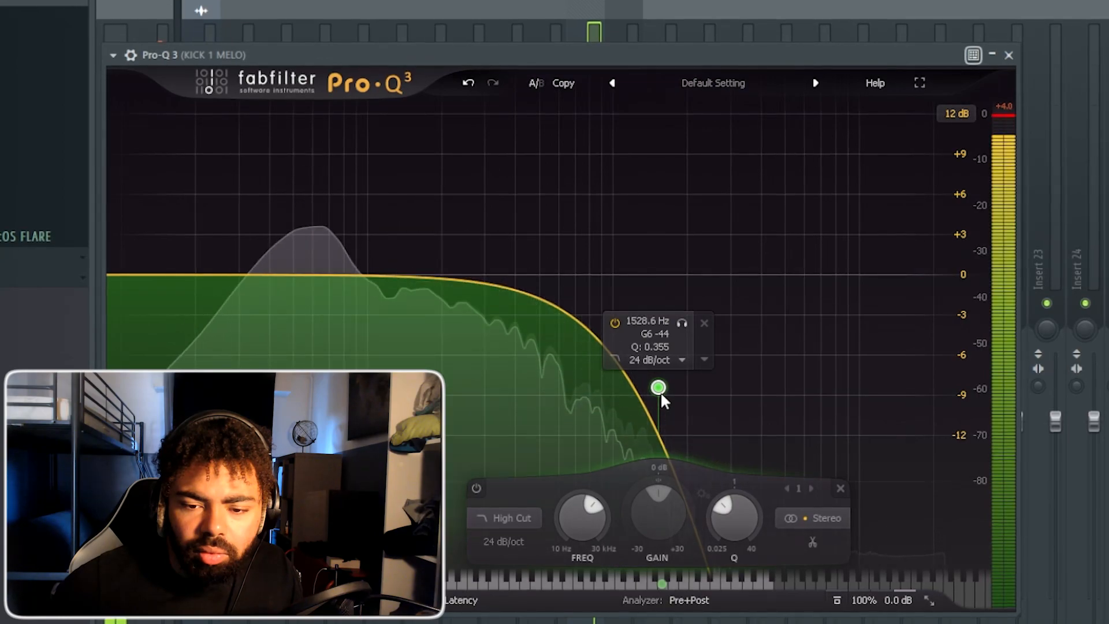
Set the Pro-Q 3 high cut on KICK 1 MELO to about 1670 Hz with a 48 dB/oct slope and close the equalizer.
mouse_move(660, 390)
mouse_down()
mouse_move(669, 389)
mouse_move(655, 403)
mouse_move(696, 378)
mouse_move(667, 387)
mouse_up()
scroll(692, 362, up, 3)
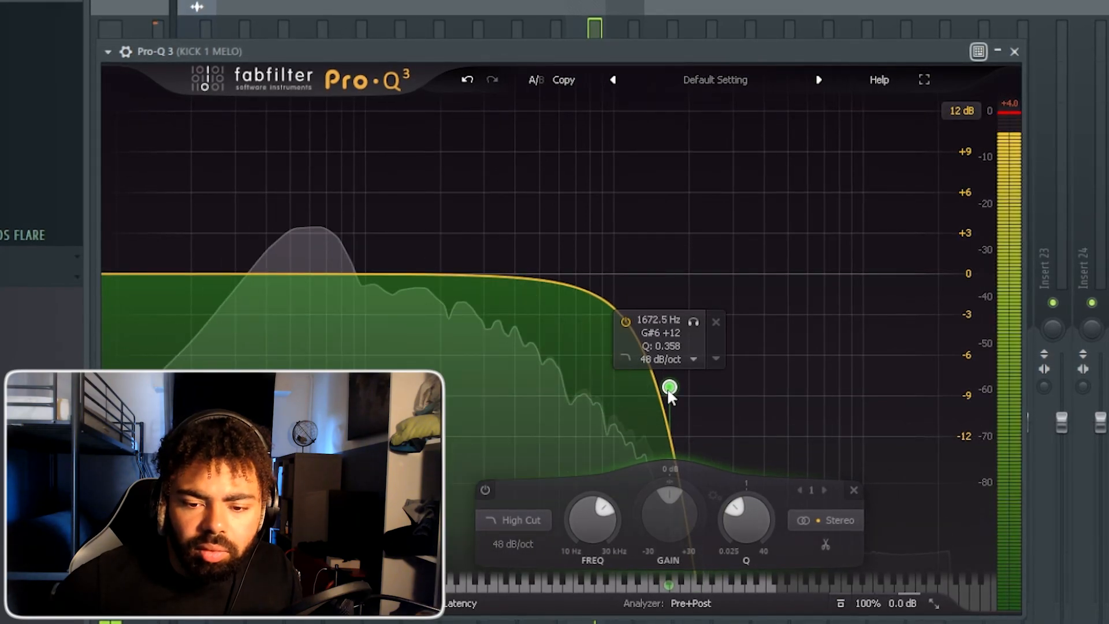
click(1013, 52)
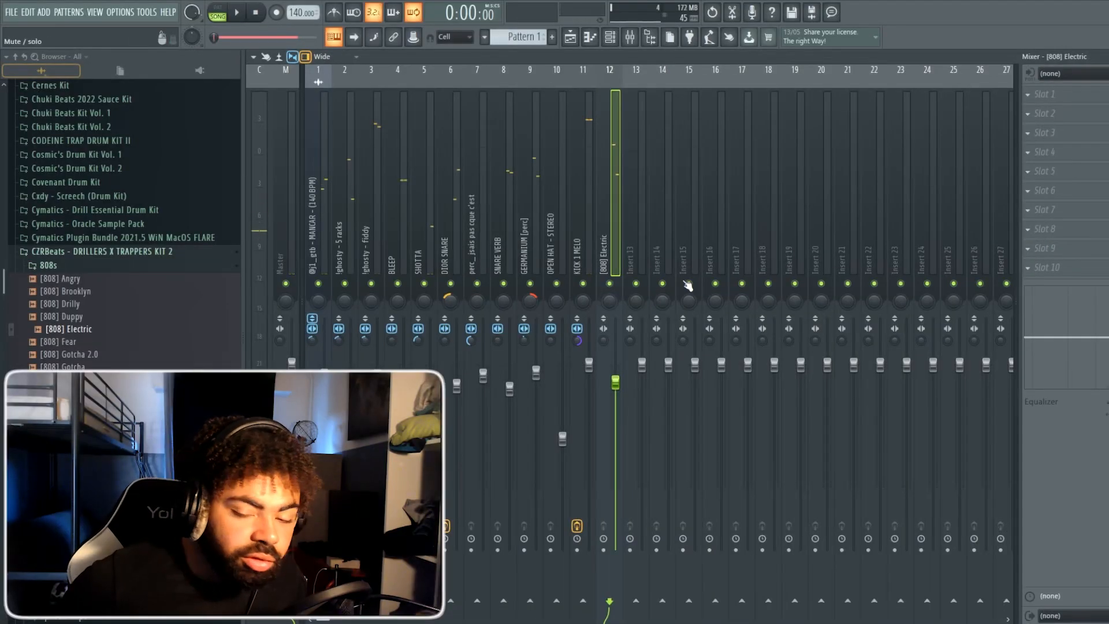
Load Fruity soft clipper in slot 10 of the [808] Electric mixer track and open Pro-Q 3 in slot 1.
click(1037, 267)
click(772, 303)
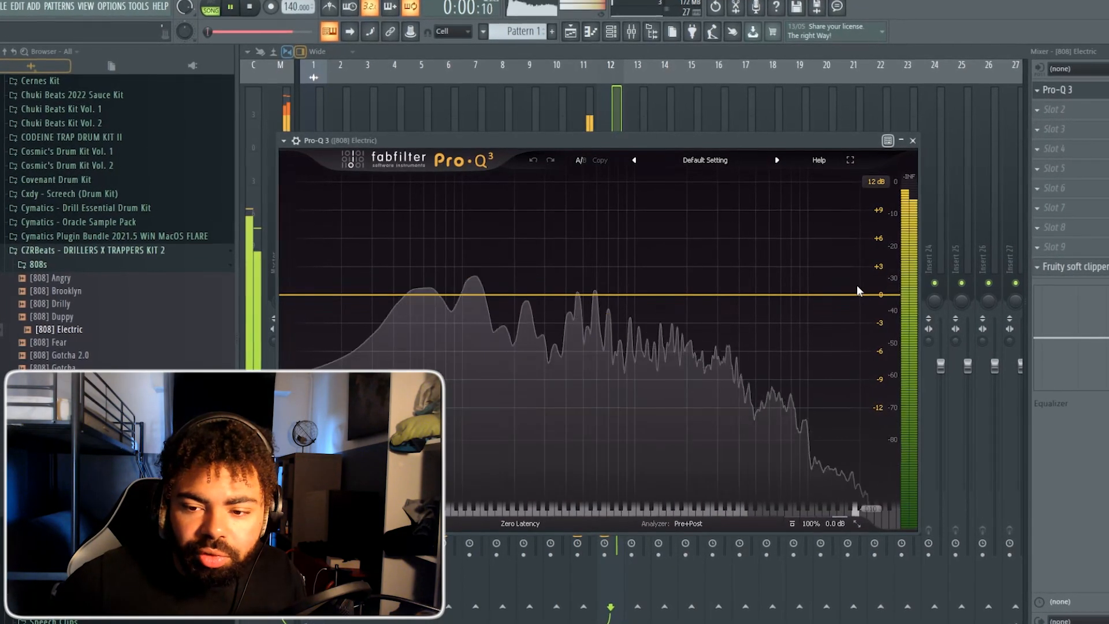
Create a 36 dB/oct high cut in Pro-Q 3 on [808] Electric and shift its cutoff frequency lower.
drag(857, 292, 852, 332)
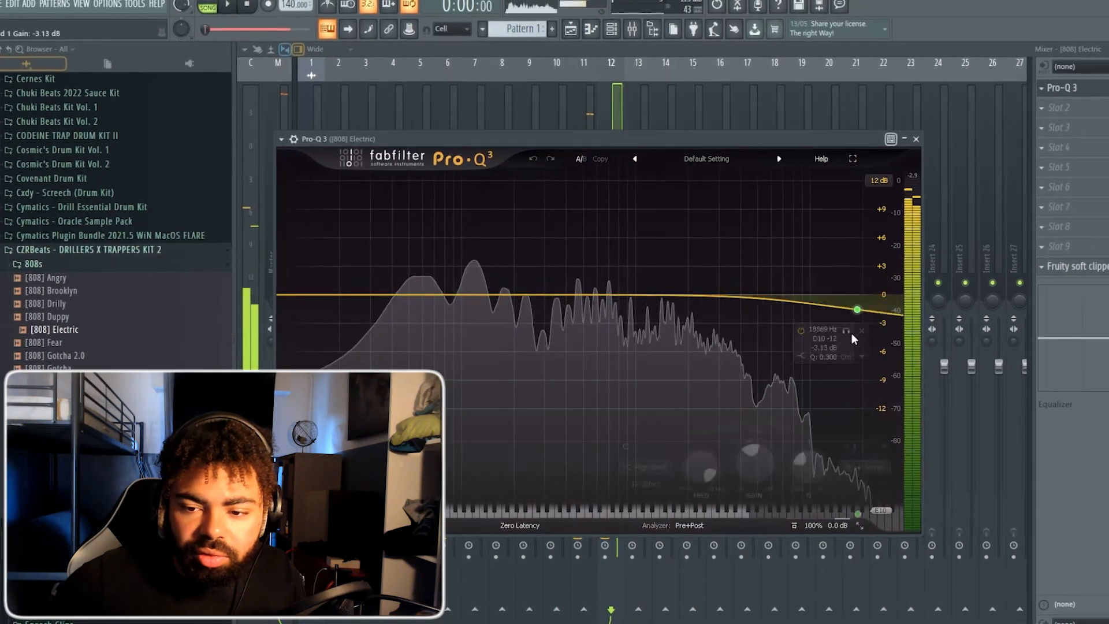
click(797, 362)
click(850, 378)
scroll(842, 371, up, 3)
scroll(849, 375, up, 1)
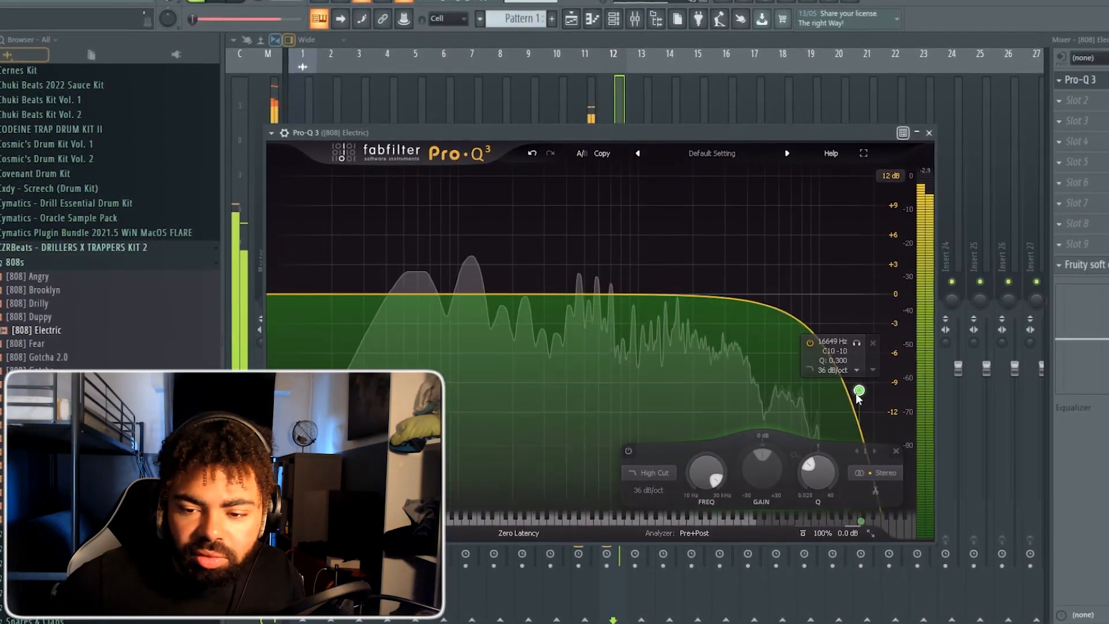
drag(857, 389, 810, 388)
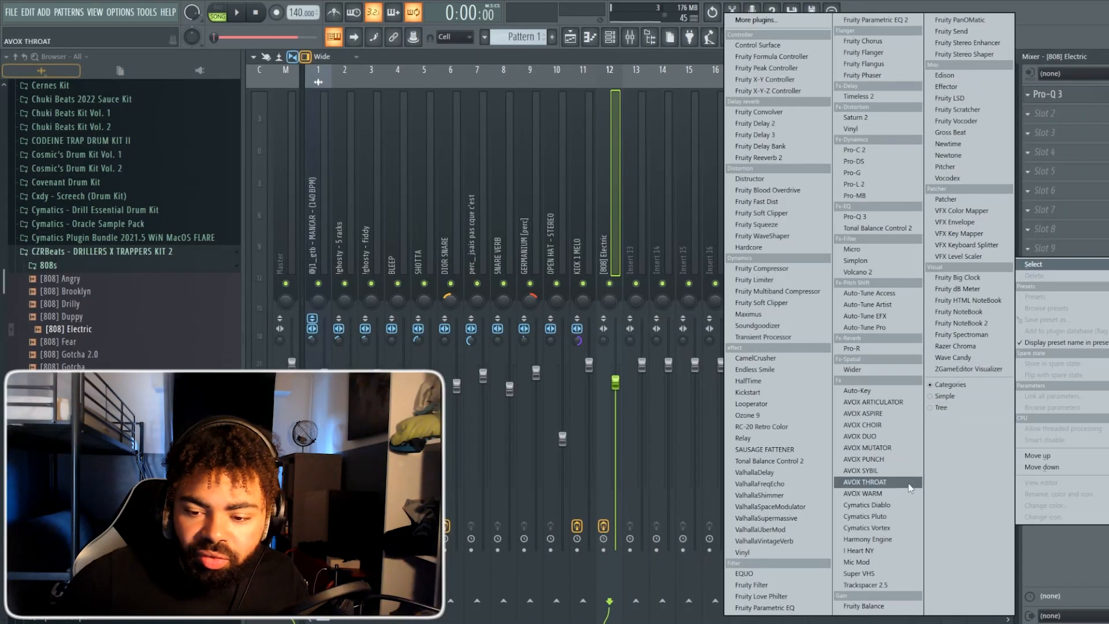
Load Cymatics Diablo on the [808] Electric track and raise its Width above 50.
click(900, 506)
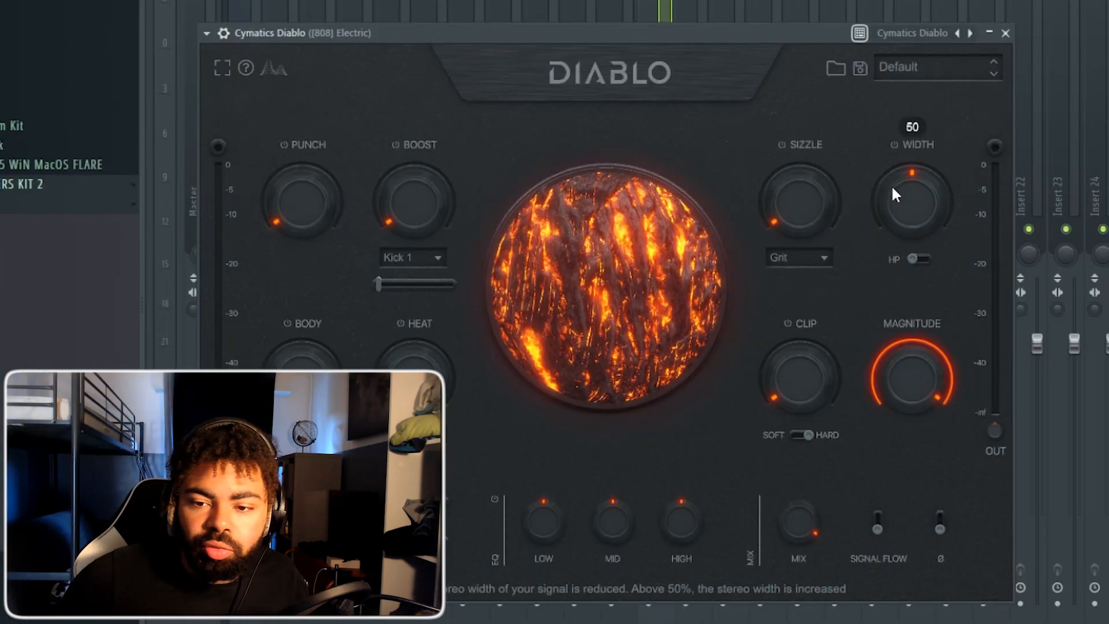
drag(892, 189, 918, 176)
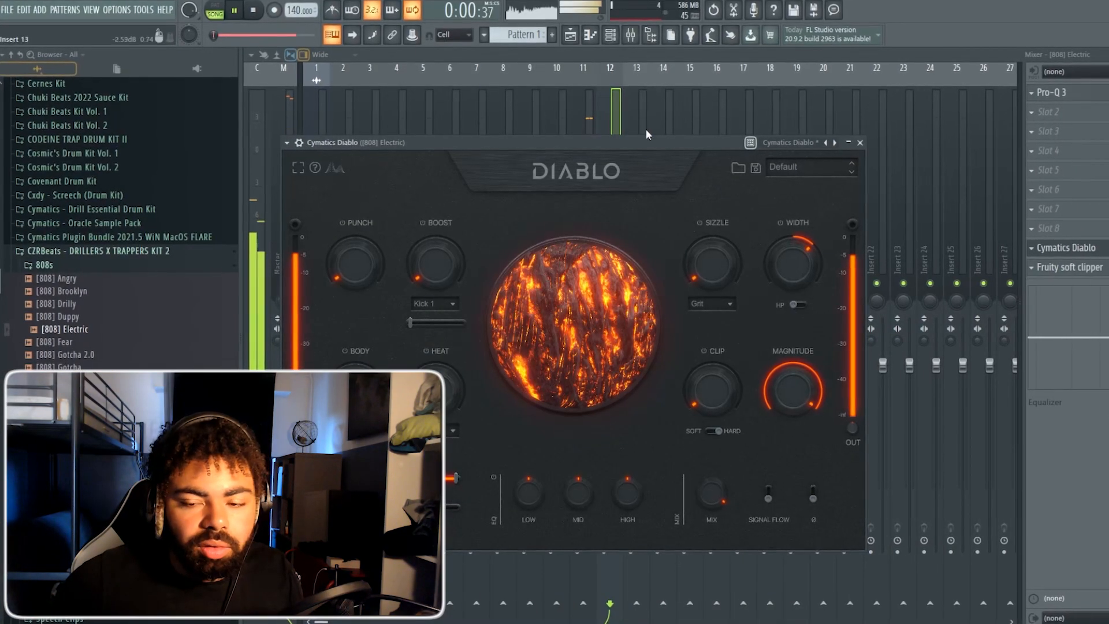
mouse_move(795, 247)
mouse_down()
mouse_move(809, 231)
mouse_move(794, 247)
mouse_up()
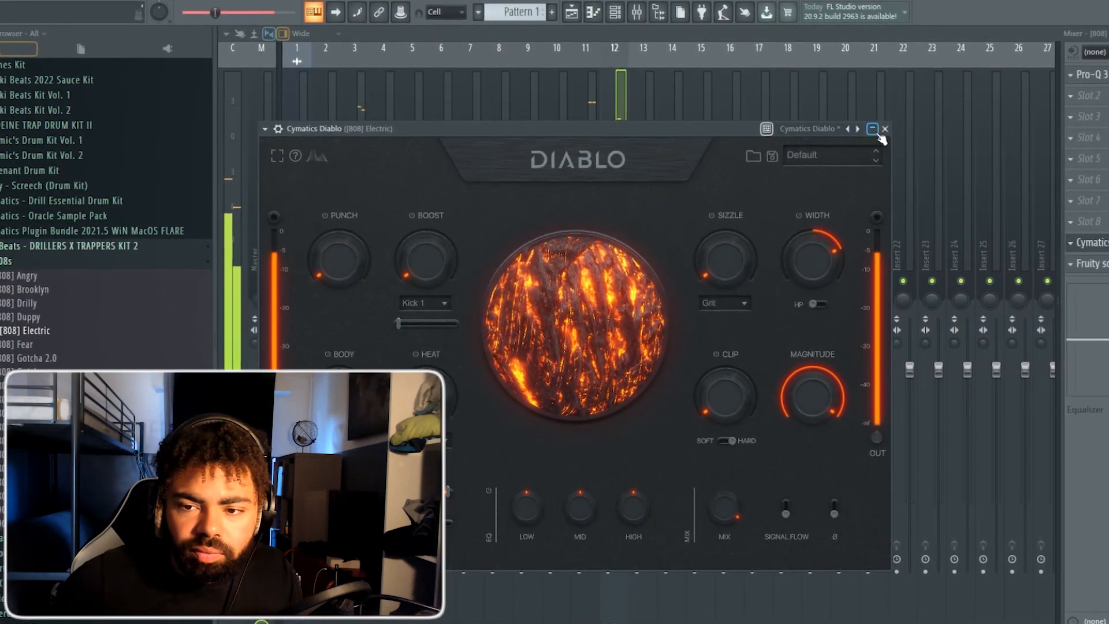
Select mixer tracks 2–12, from !ghosty - 5 racks to [808] Electric, and route them only to Insert 15.
right_click(701, 590)
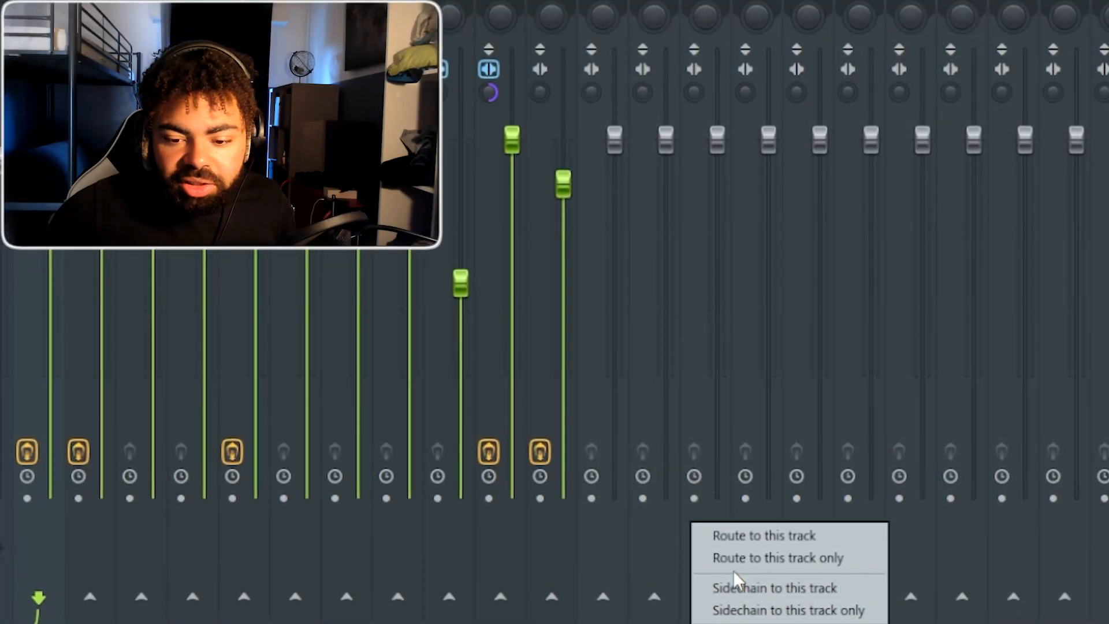
click(740, 560)
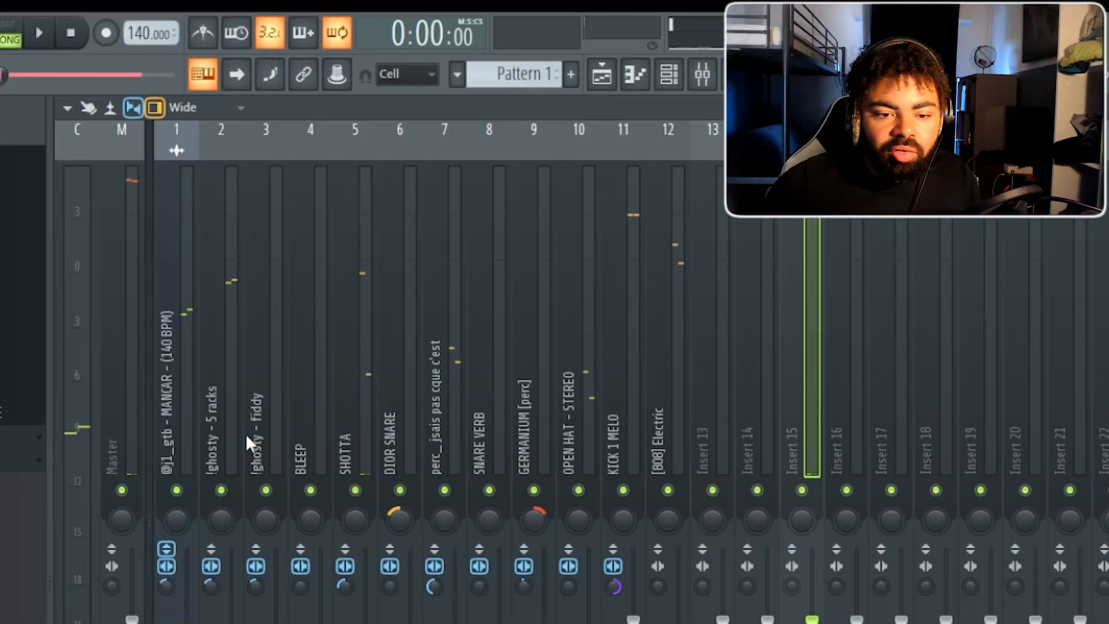
drag(232, 436, 473, 447)
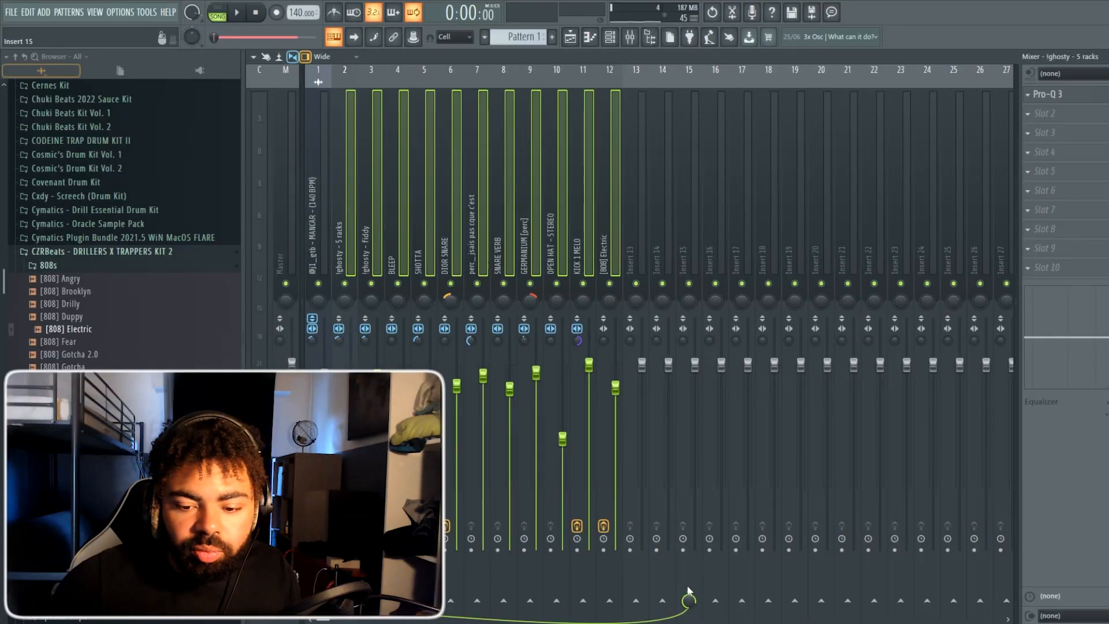
right_click(687, 591)
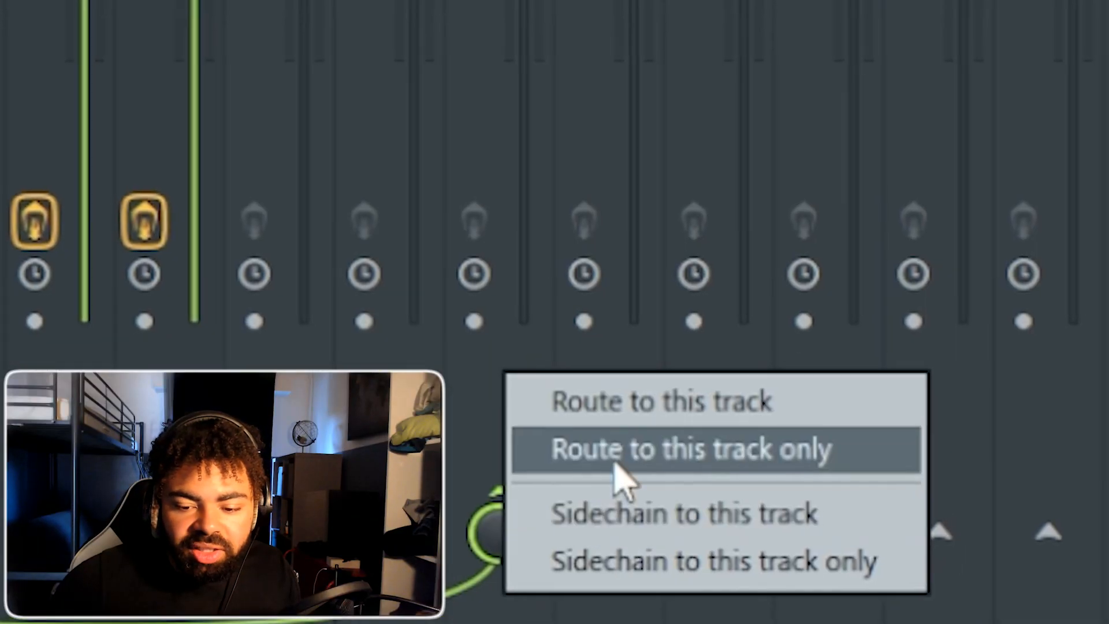
click(719, 582)
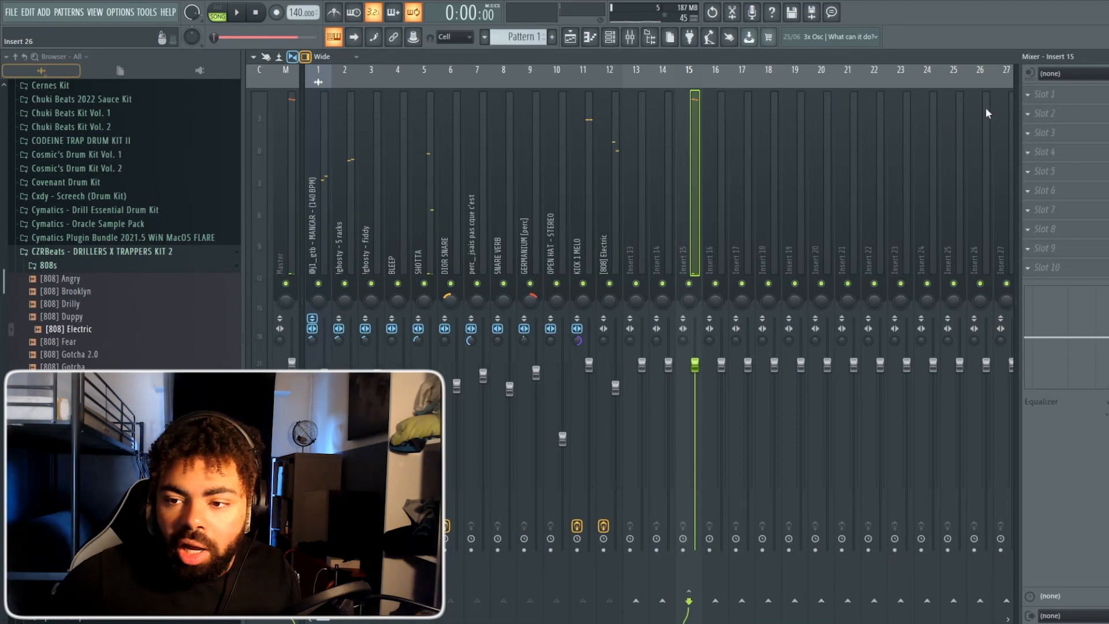
Rename Insert 15 as BUS DRUMS and give it a purple colour.
key(F2)
text(BUS DRUMS)
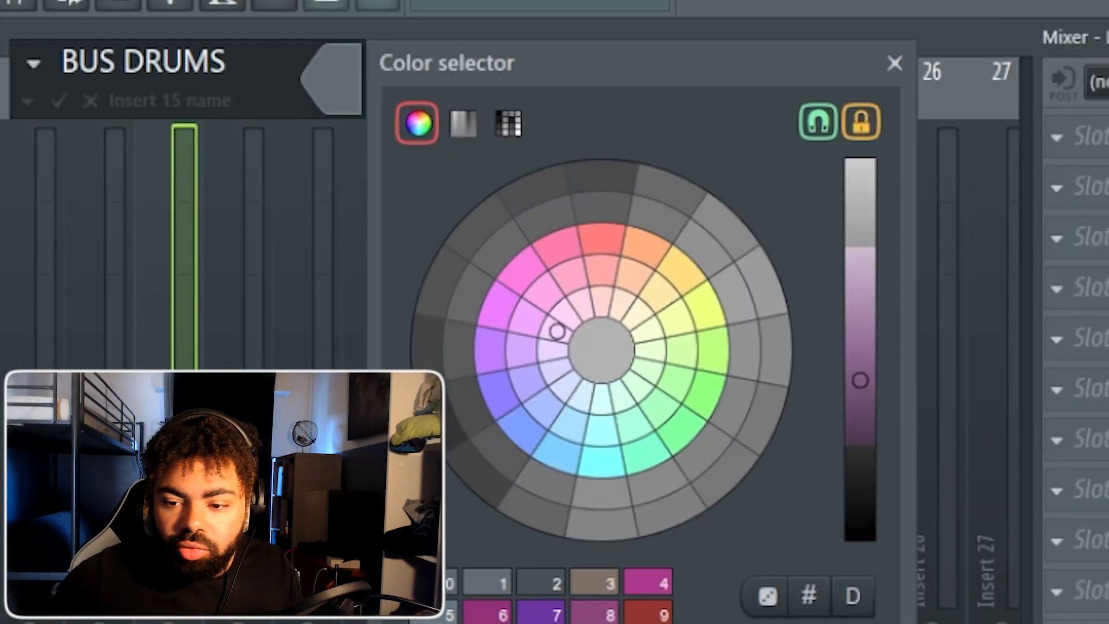
click(751, 460)
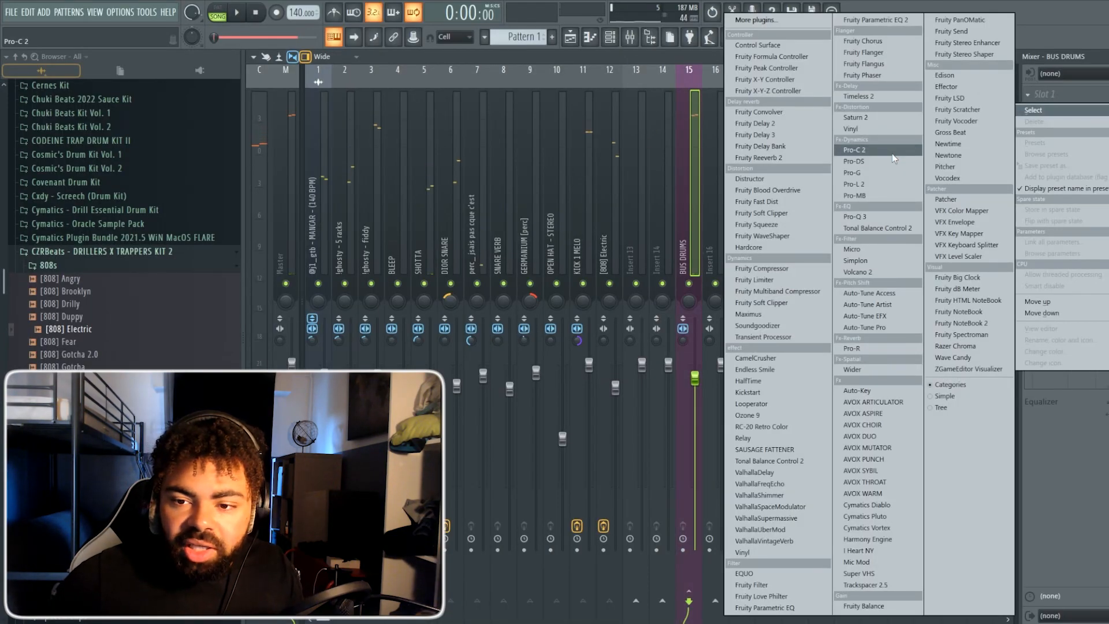
Load Pro-C 2 on BUS DRUMS with the drum bus preset A bit of Control bM, and add Pro-Q 3 in slot 2.
click(891, 153)
click(751, 52)
mouse_move(528, 64)
mouse_move(655, 66)
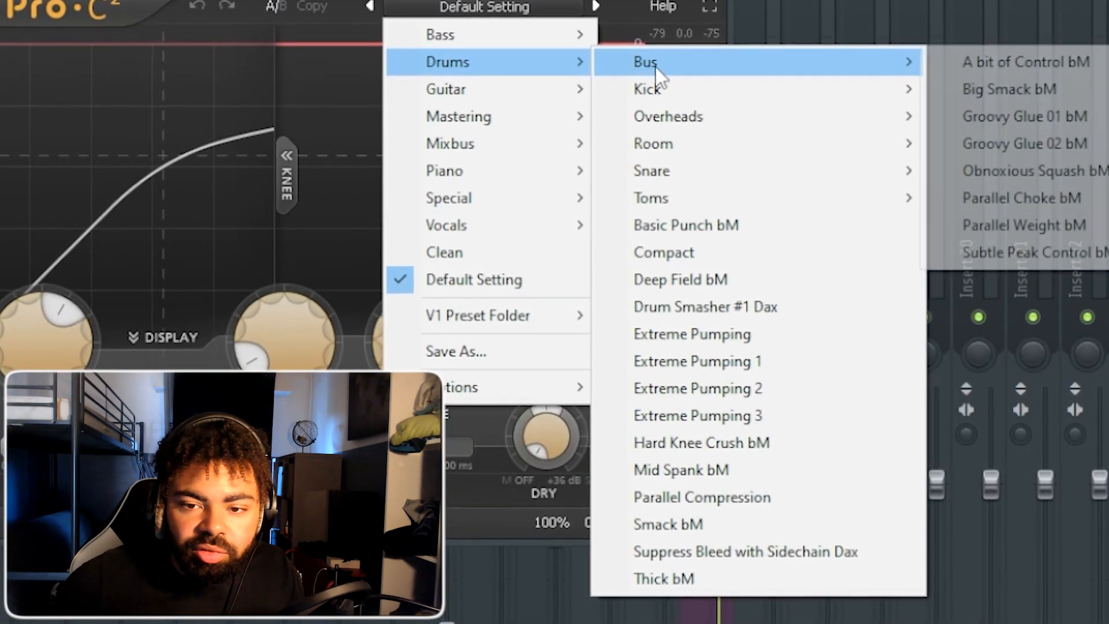
click(967, 62)
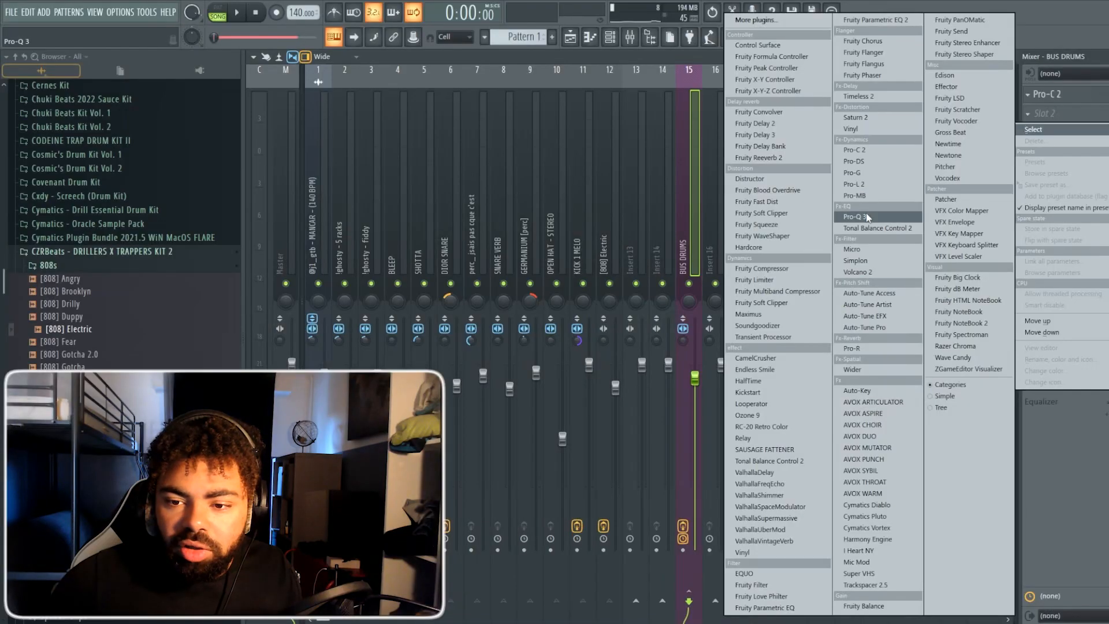
click(865, 212)
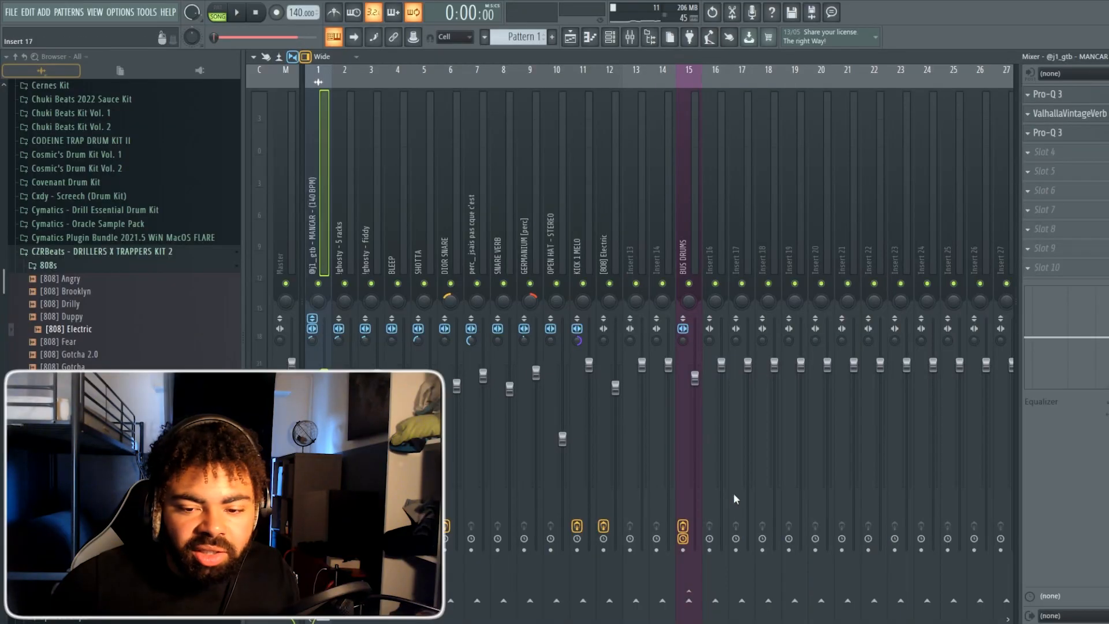
Route the melody loop's mixer track to Insert 16 and slightly increase that insert's stereo separation.
click(721, 580)
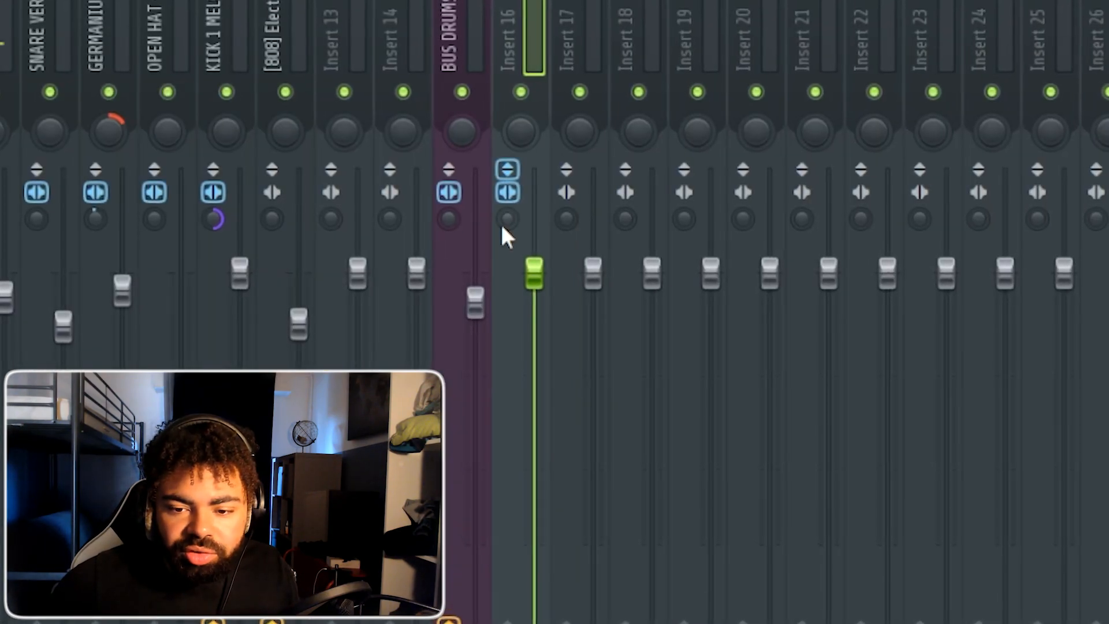
drag(504, 224, 504, 235)
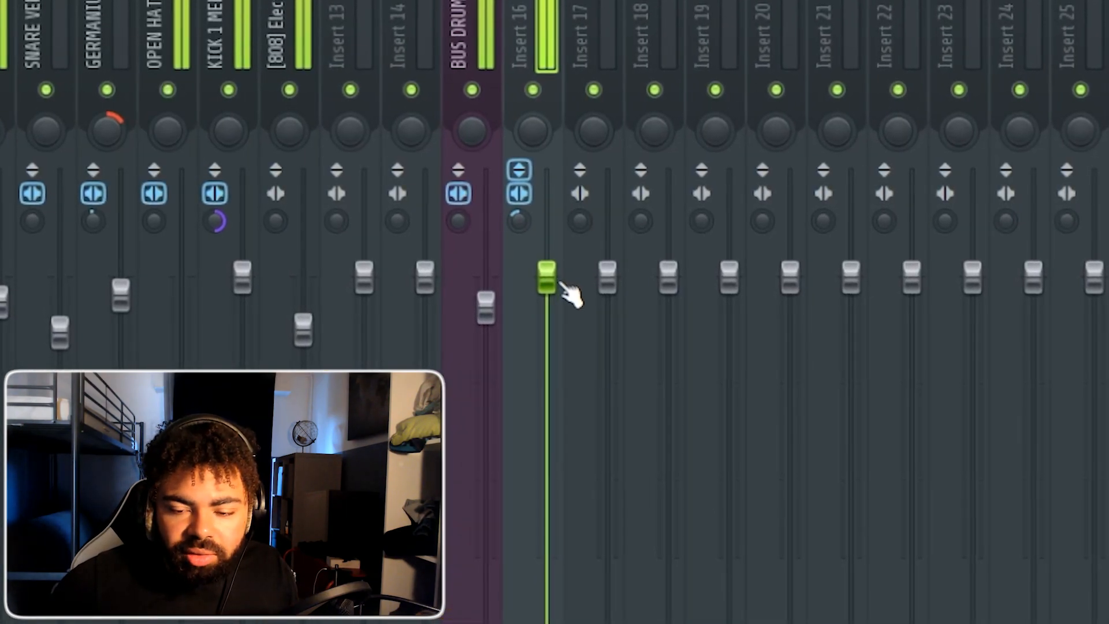
Lower the Insert 16 volume, then bring down BUS DRUMS and Insert 16 together.
drag(559, 285, 570, 323)
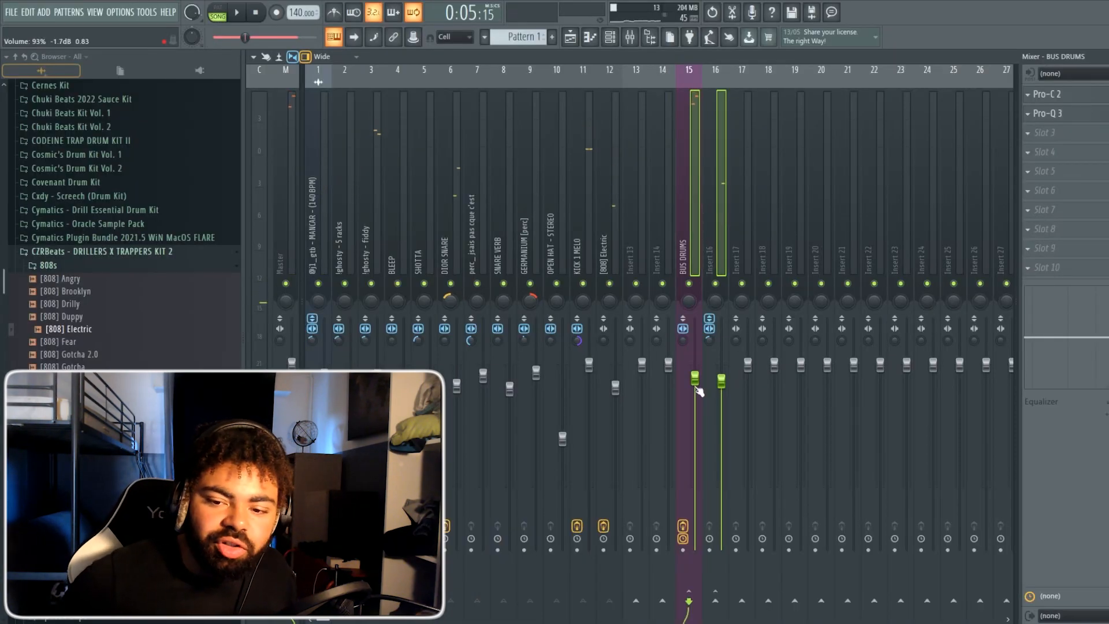
drag(697, 392, 697, 428)
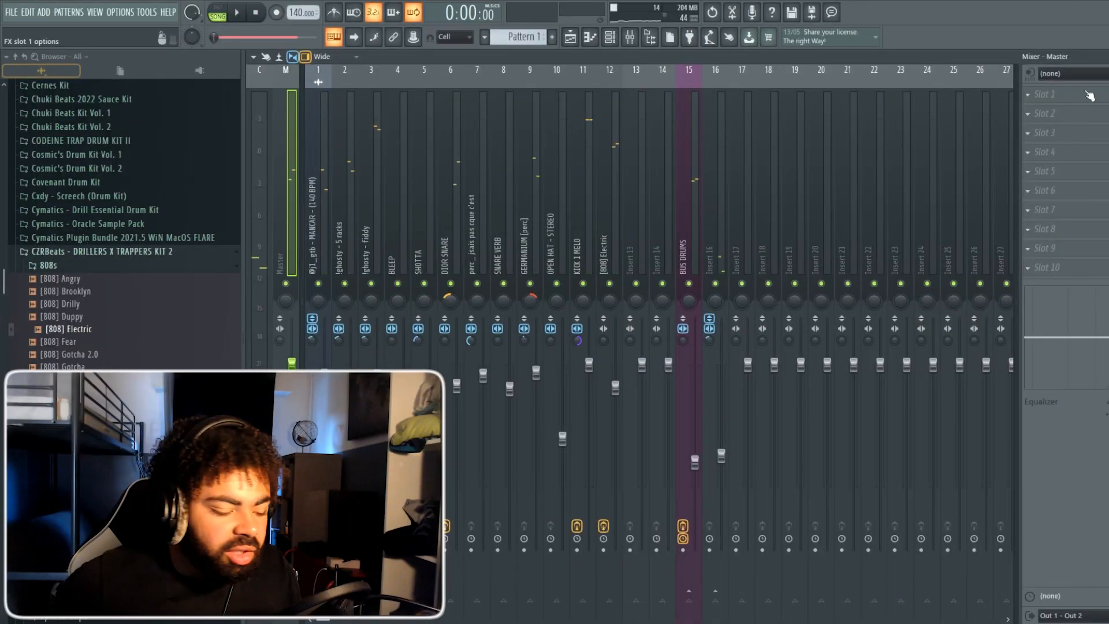
Load Fruity Stereo Shaper, Pro-C 2 and CamelCrusher on the Master track and open CamelCrusher's preset selection.
click(1088, 94)
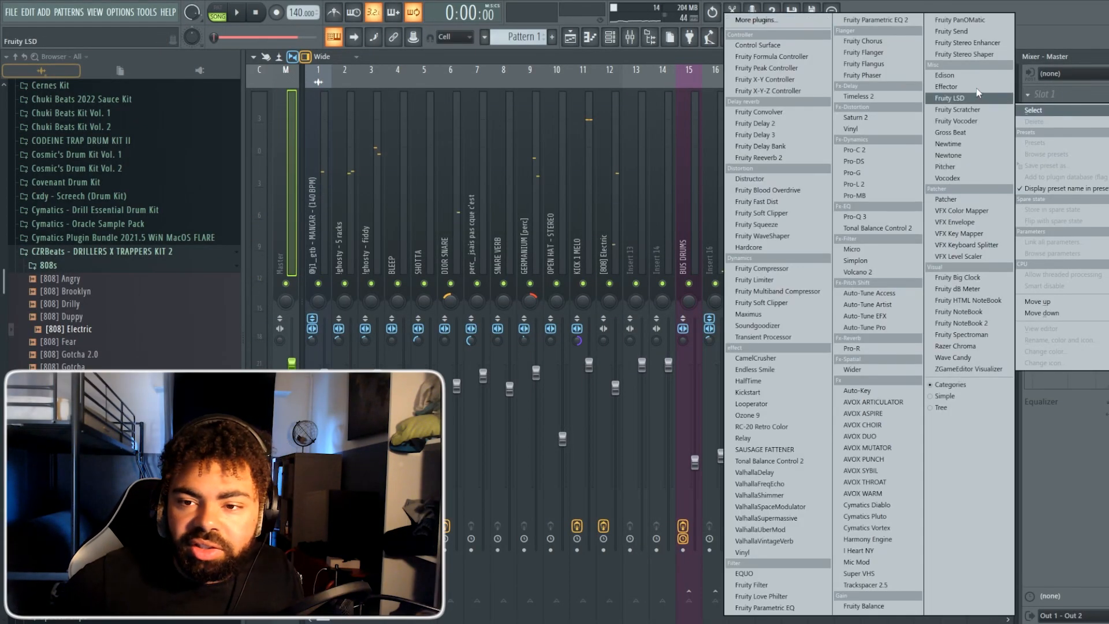
click(957, 54)
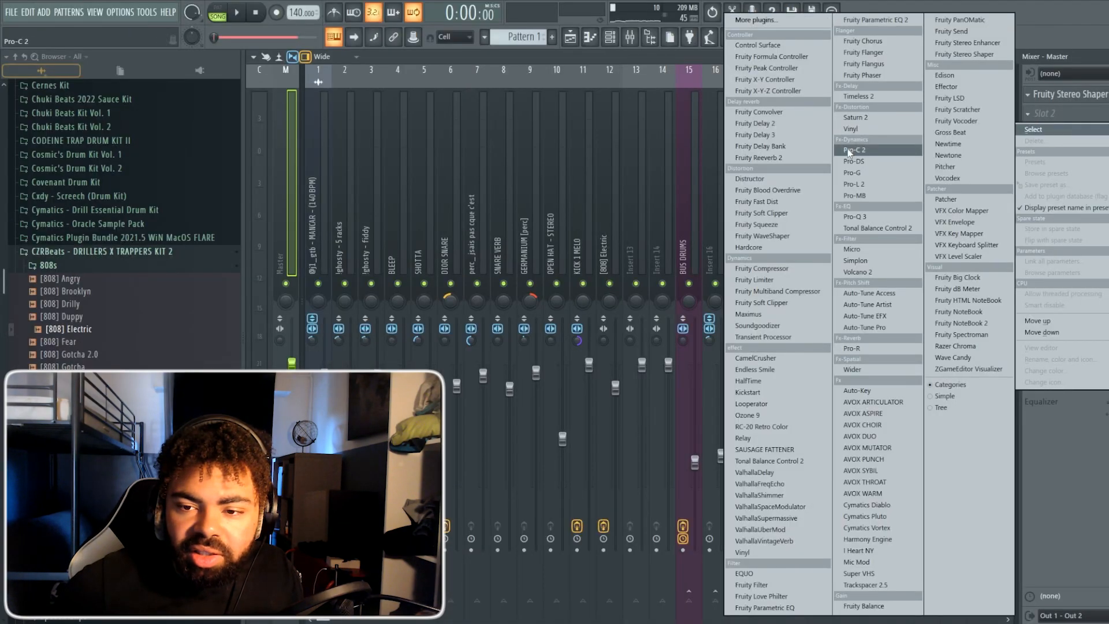
click(849, 151)
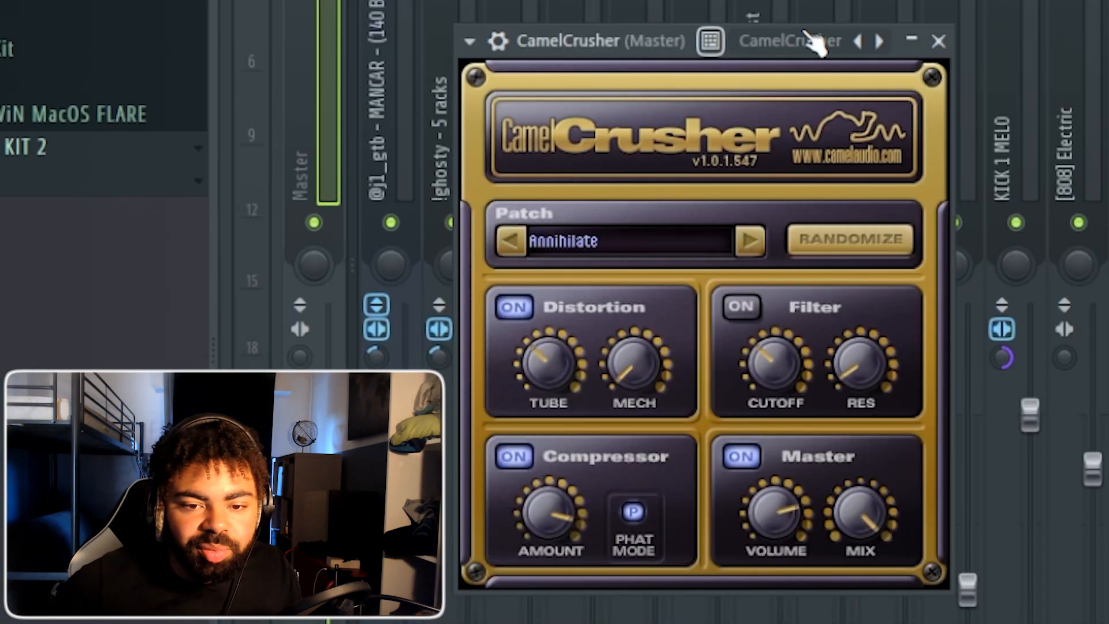
click(806, 35)
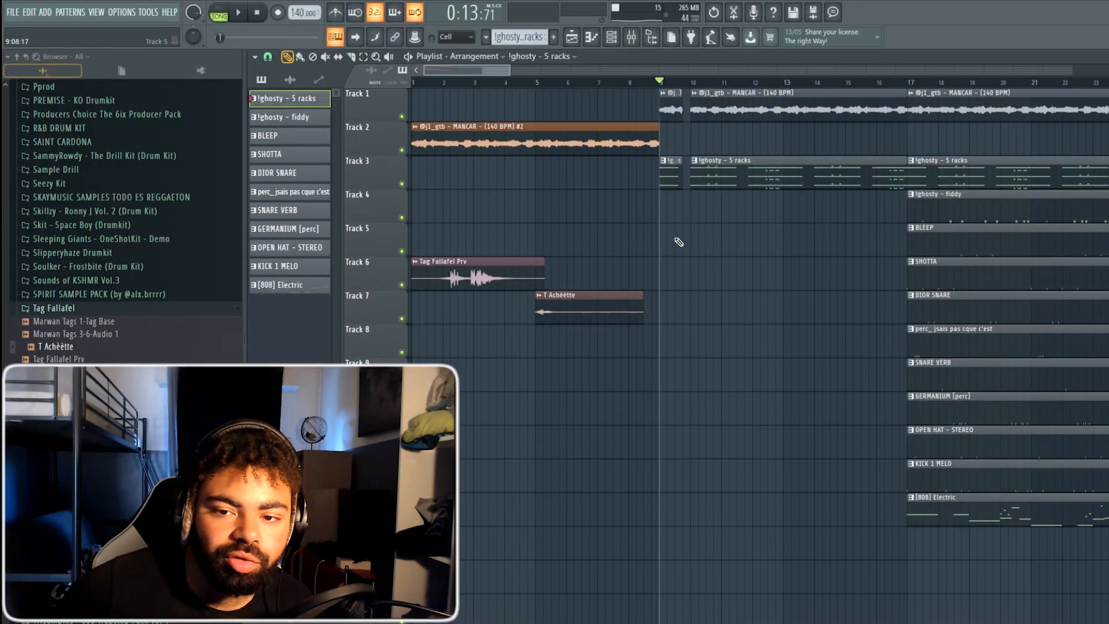
Play back the arrangement from bar 9.
scroll(519, 90, down, 2)
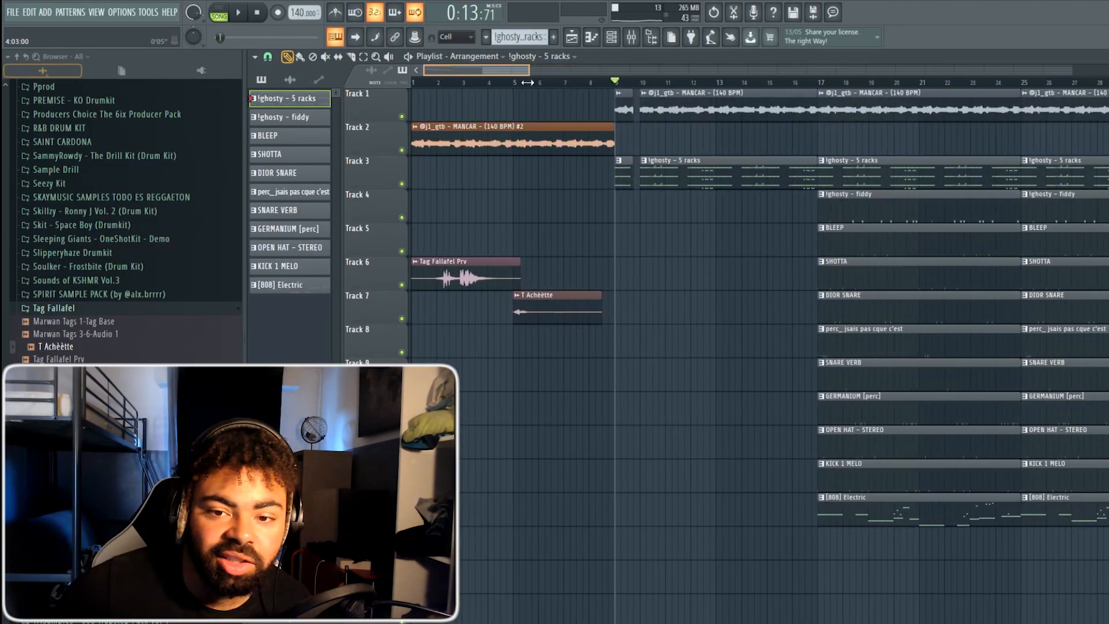
key(space)
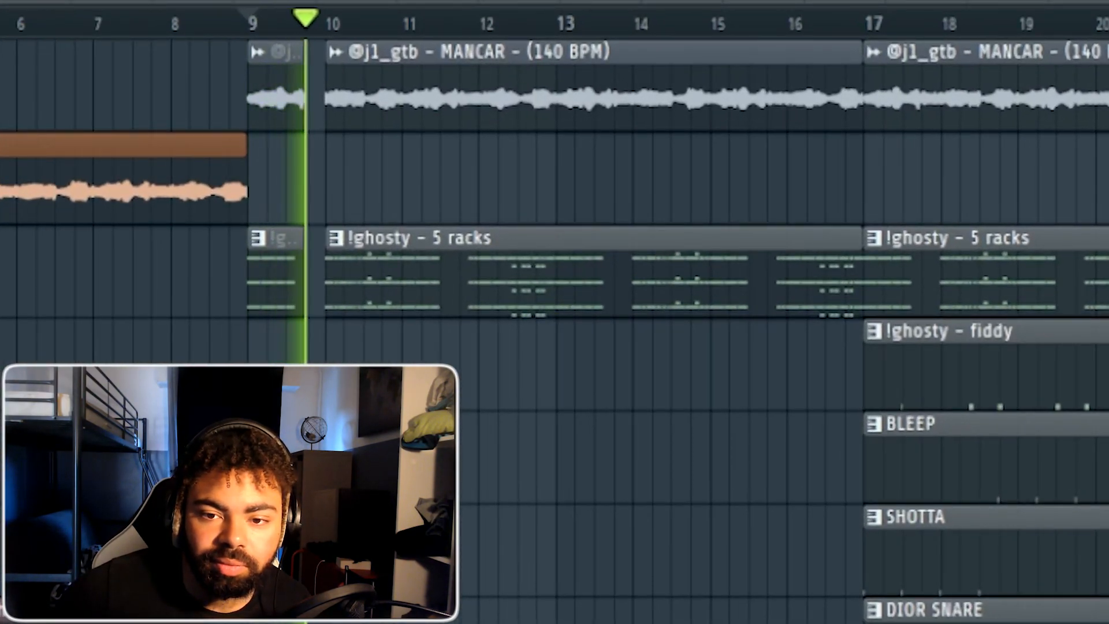